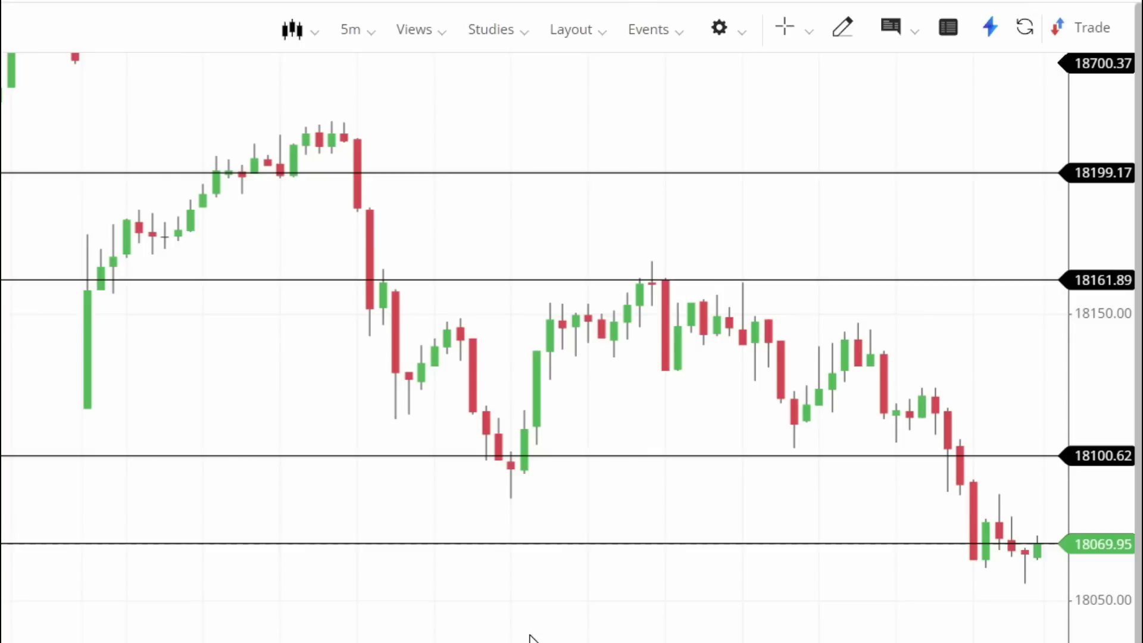
Step: Draw a down arrow onto the early candles and undo the stray freehand stroke
mouse_move(75, 81)
left_mouse_down()
mouse_move(83, 228)
mouse_move(98, 203)
left_mouse_up()
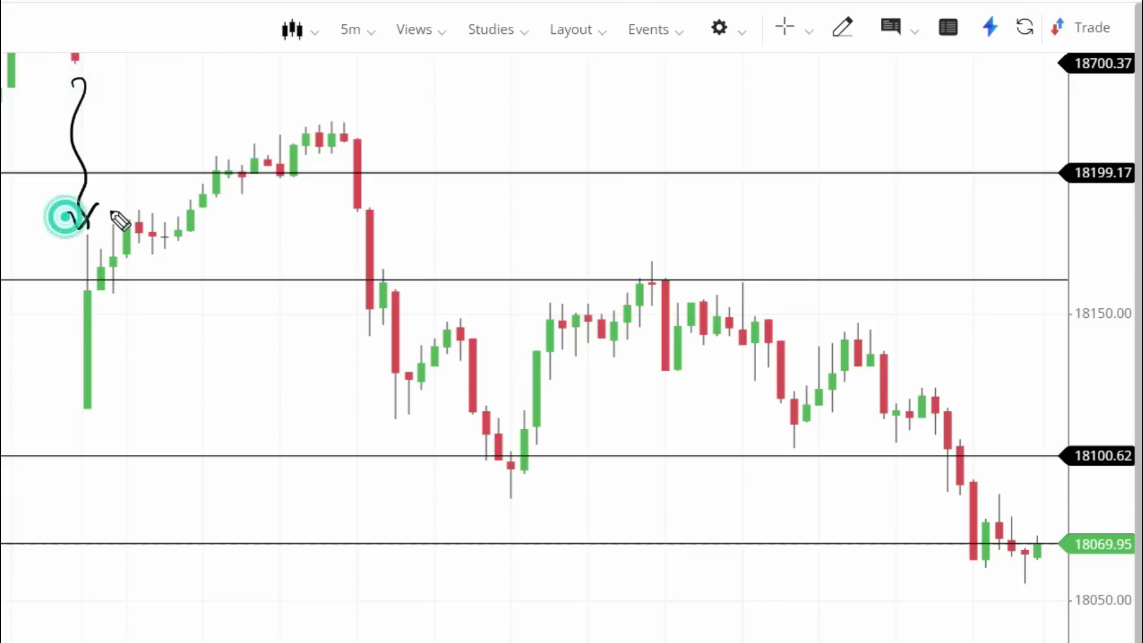
mouse_move(76, 411)
left_mouse_down()
mouse_move(101, 406)
mouse_move(156, 227)
mouse_move(188, 213)
mouse_move(225, 169)
mouse_move(266, 168)
left_mouse_up()
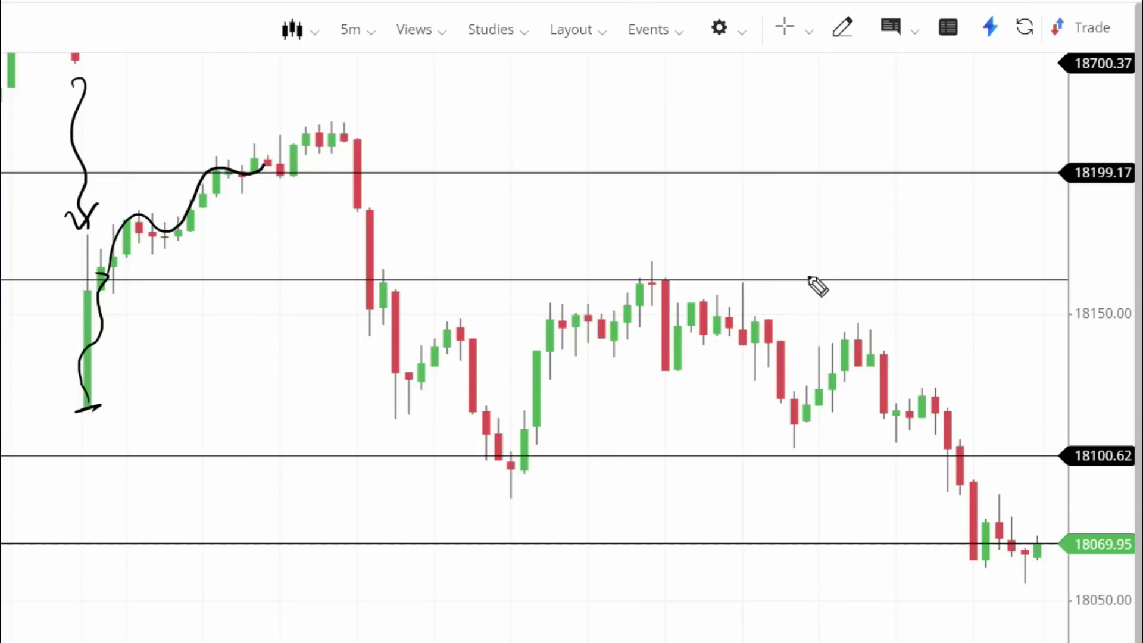
key("ctrl+z")
Step: Handwrite 18160 and 18200 beside their price levels
left_click_drag(903, 239, 905, 268)
left_click_drag(939, 235, 948, 264)
mouse_move(974, 238)
left_mouse_down()
mouse_move(964, 254)
mouse_move(999, 246)
left_mouse_up()
mouse_move(744, 138)
left_mouse_down()
mouse_move(743, 164)
mouse_move(774, 134)
mouse_move(805, 157)
mouse_move(823, 143)
left_mouse_up()
left_click_drag(845, 141, 844, 142)
mouse_move(774, 59)
left_mouse_down()
mouse_move(775, 86)
mouse_move(799, 58)
mouse_move(862, 78)
left_mouse_up()
Step: Write an underlined 18250 near the top and trace the morning rise along the candles
mouse_move(870, 57)
left_mouse_down()
mouse_move(882, 54)
mouse_move(875, 81)
left_mouse_up()
mouse_move(792, 93)
left_mouse_down()
mouse_move(902, 83)
mouse_move(891, 78)
left_mouse_up()
left_click_drag(100, 274, 254, 170)
left_click_drag(261, 175, 330, 136)
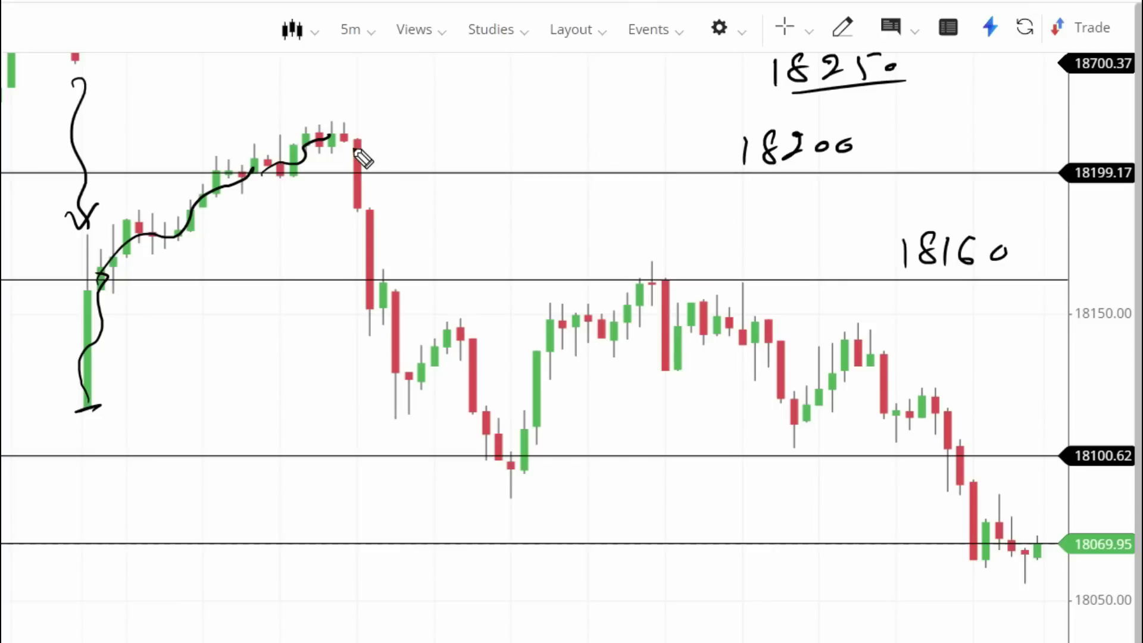
Step: Trace the drop from the top down the red candles, add an up arrow by 18250, and circle 18200 with a down arrow
mouse_move(350, 139)
left_mouse_down()
mouse_move(421, 378)
mouse_move(481, 405)
mouse_move(497, 461)
left_mouse_up()
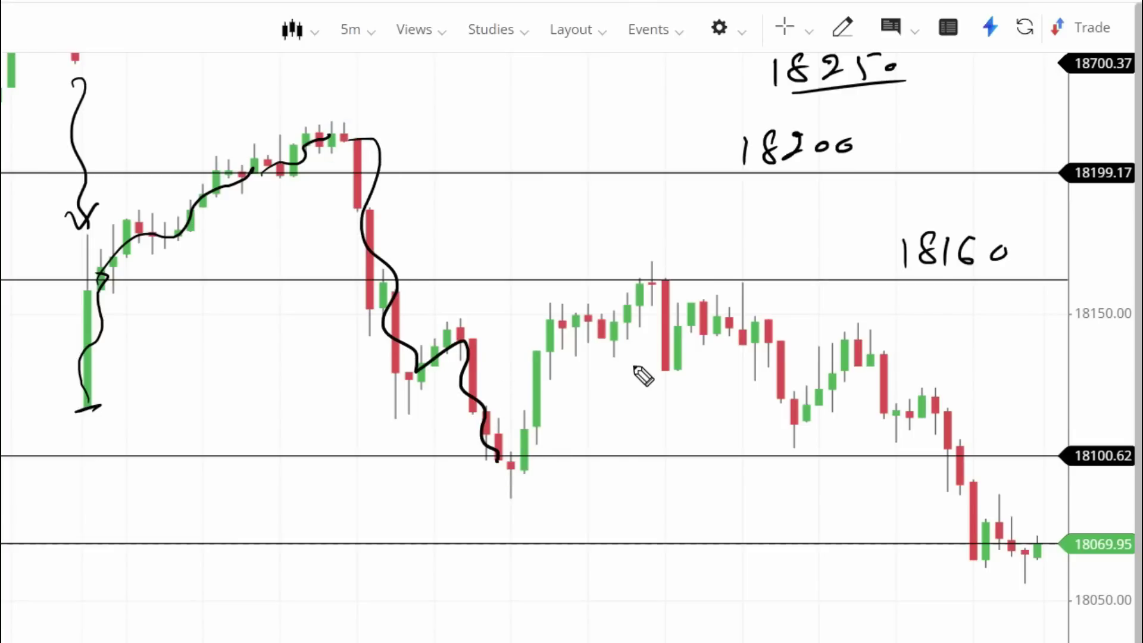
mouse_move(726, 62)
left_mouse_down()
mouse_move(726, 90)
mouse_move(741, 57)
left_mouse_up()
left_click_drag(716, 67, 749, 60)
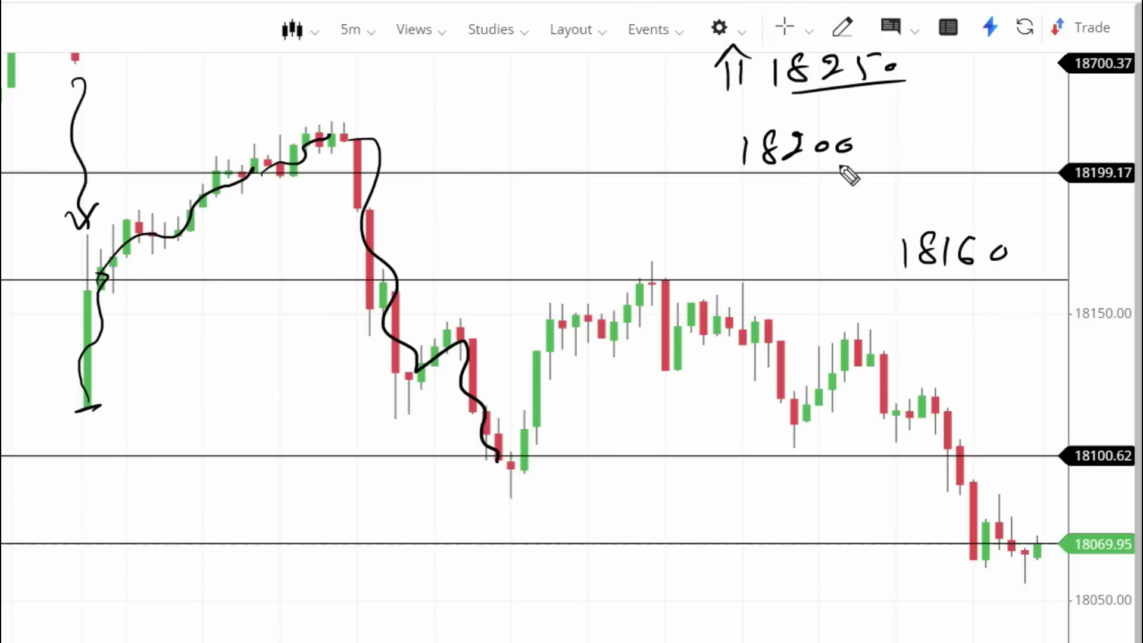
left_click_drag(896, 150, 885, 197)
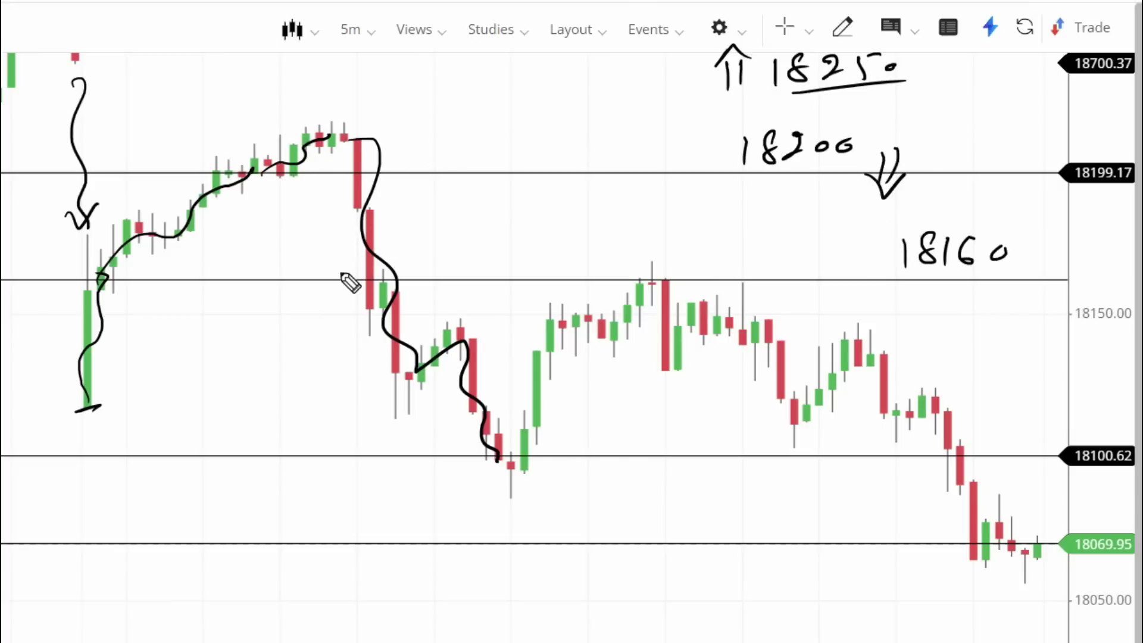
left_click_drag(861, 127, 800, 110)
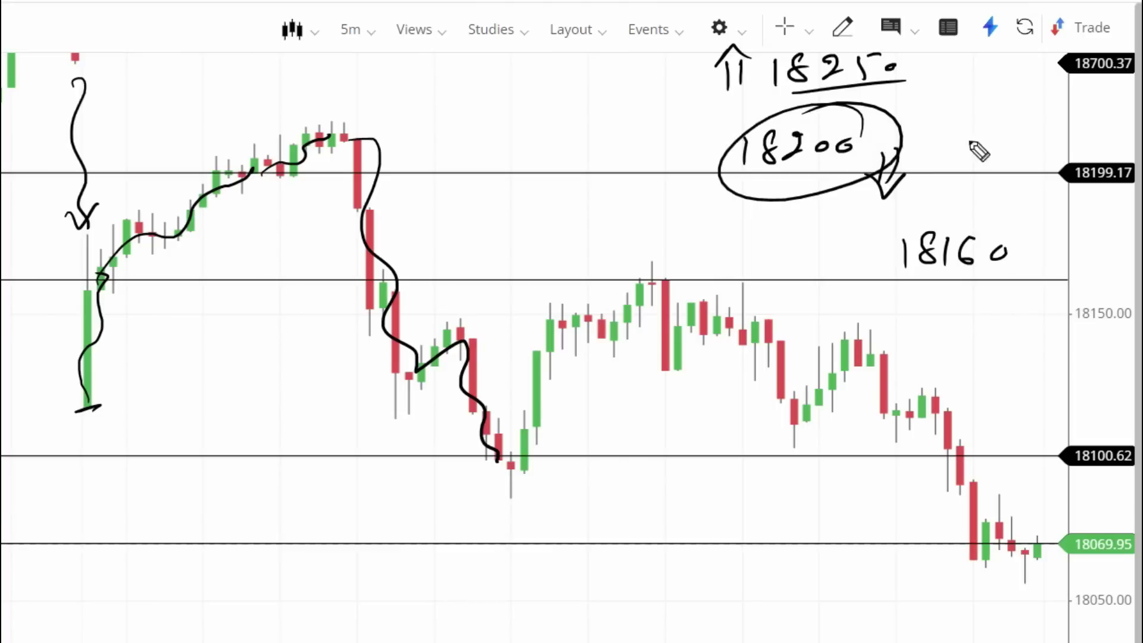
Step: Write an underlined 'Puts' beside the circled 18200 and trace the bounce from the 18100 low
mouse_move(949, 158)
left_mouse_down()
mouse_move(987, 153)
mouse_move(1010, 173)
left_mouse_up()
left_click_drag(932, 177, 1037, 178)
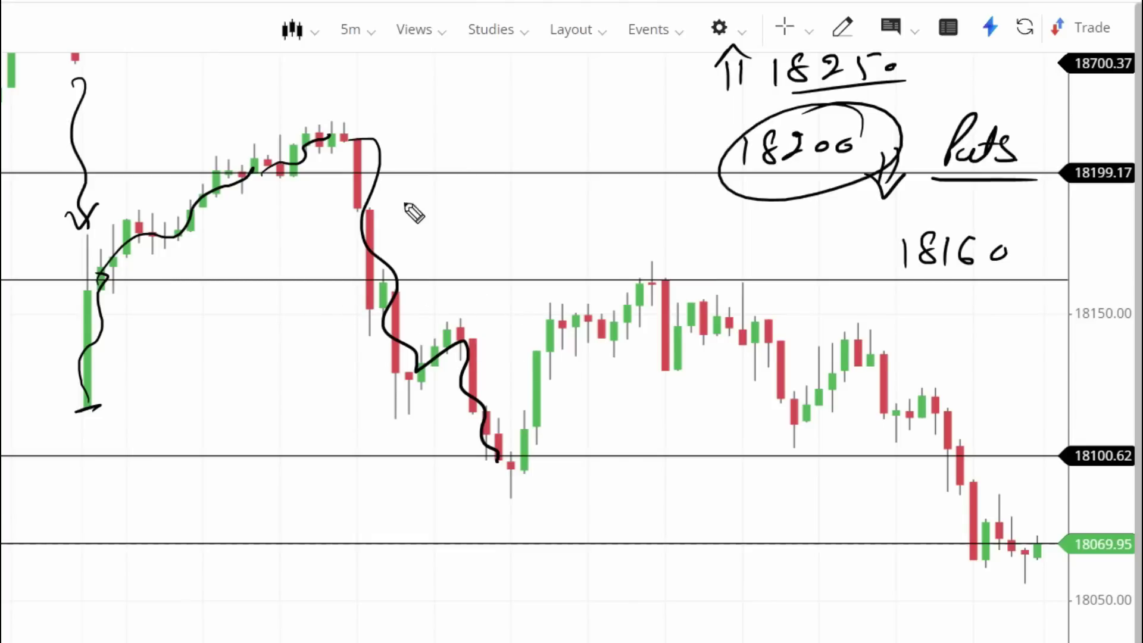
mouse_move(515, 460)
left_mouse_down()
mouse_move(567, 356)
mouse_move(619, 331)
mouse_move(653, 278)
mouse_move(626, 278)
left_mouse_up()
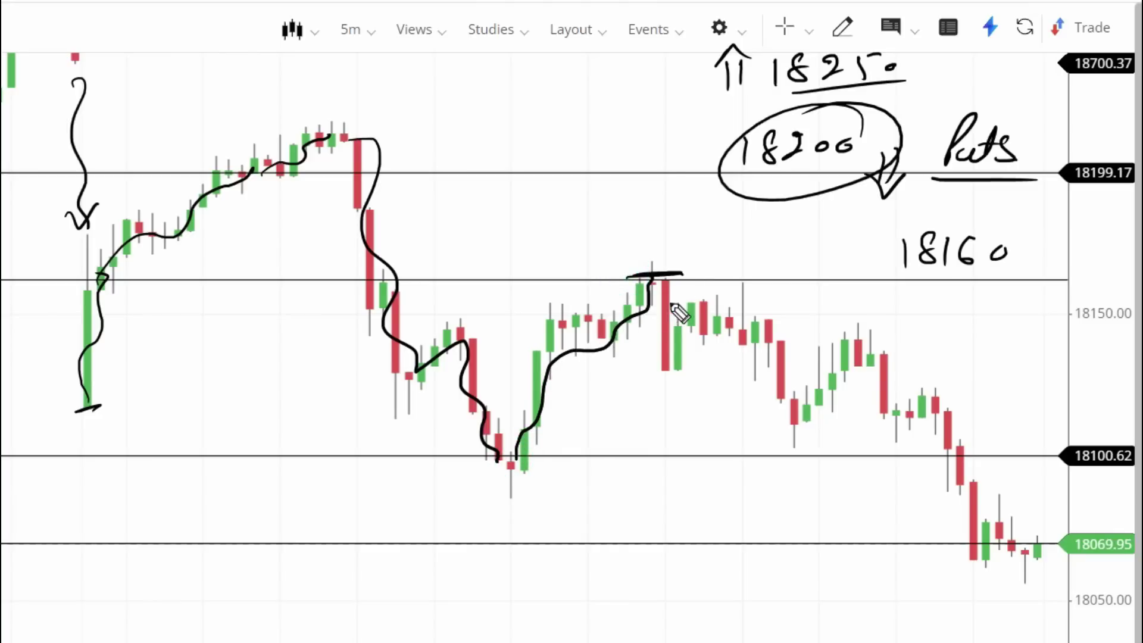
Step: Write and underline 18160 above the swing high
mouse_move(569, 233)
left_mouse_down()
mouse_move(568, 264)
mouse_move(590, 244)
mouse_move(609, 261)
left_mouse_up()
mouse_move(637, 222)
left_mouse_down()
mouse_move(632, 248)
mouse_move(652, 236)
left_mouse_up()
left_click_drag(559, 290, 699, 265)
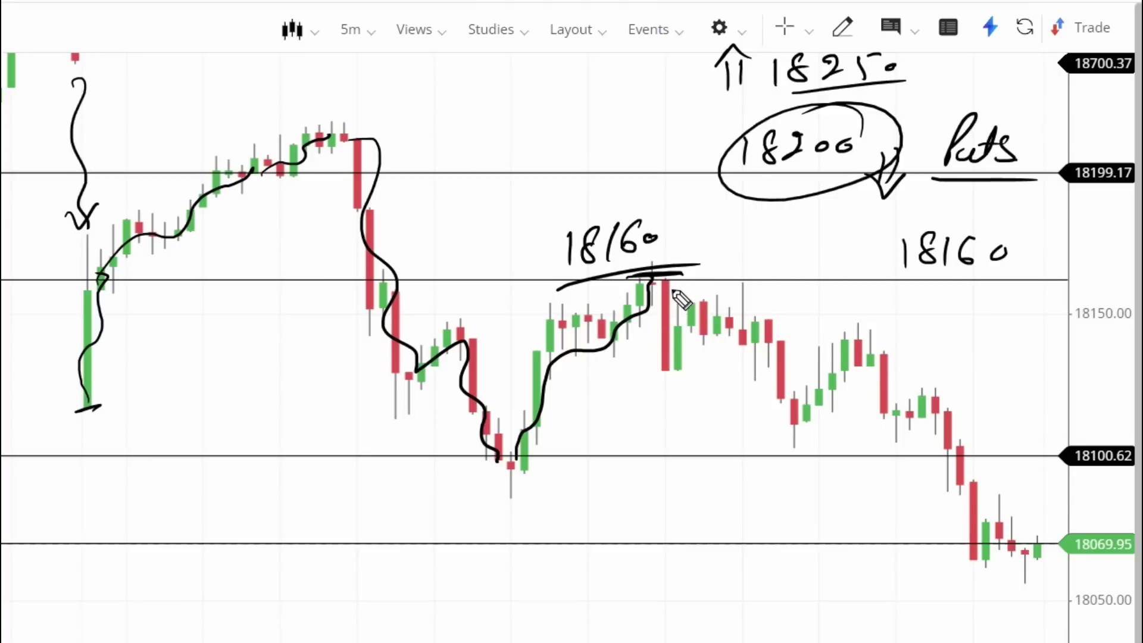
Step: Trace the drop from 18160 and the recovery back to it, adding a down arrow
left_click_drag(654, 287, 672, 368)
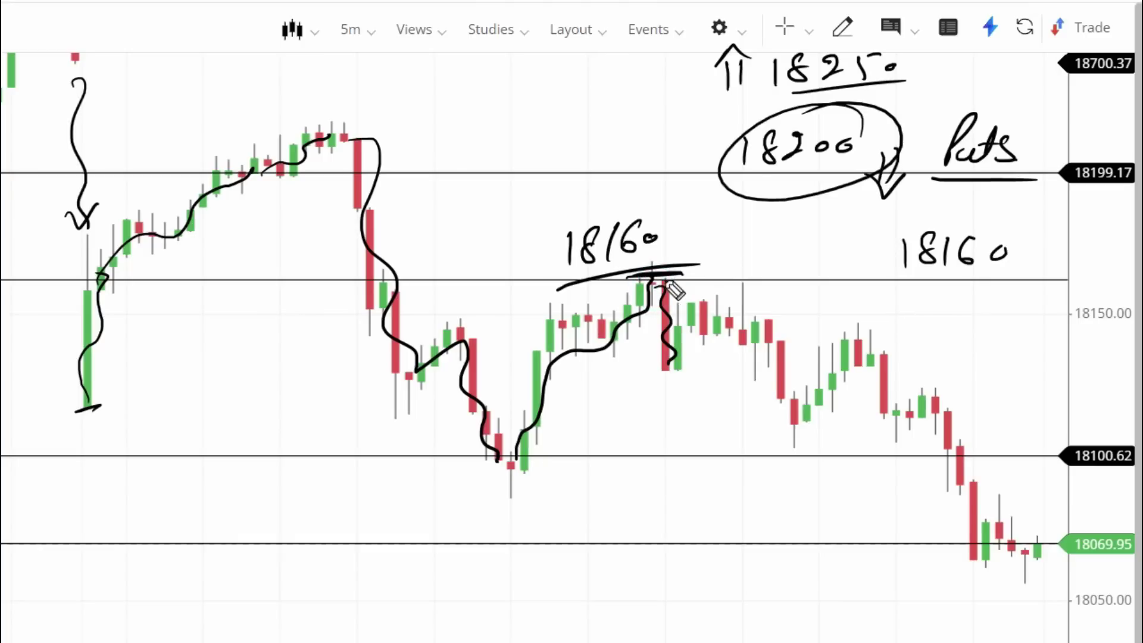
mouse_move(670, 359)
left_mouse_down()
mouse_move(700, 329)
mouse_move(747, 322)
mouse_move(744, 279)
left_mouse_up()
left_click_drag(738, 248, 757, 277)
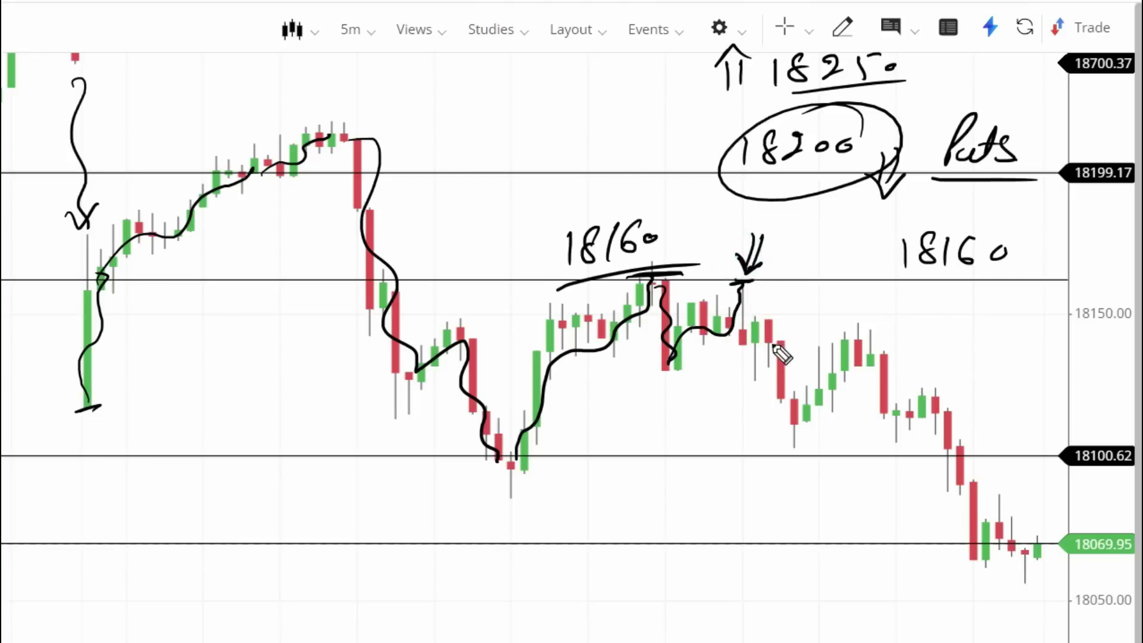
Step: Trace the decline toward 18069.95, circle the twin tops near 18160, and mark the morning high
mouse_move(744, 321)
left_mouse_down()
mouse_move(774, 427)
mouse_move(887, 394)
mouse_move(949, 455)
mouse_move(989, 543)
left_mouse_up()
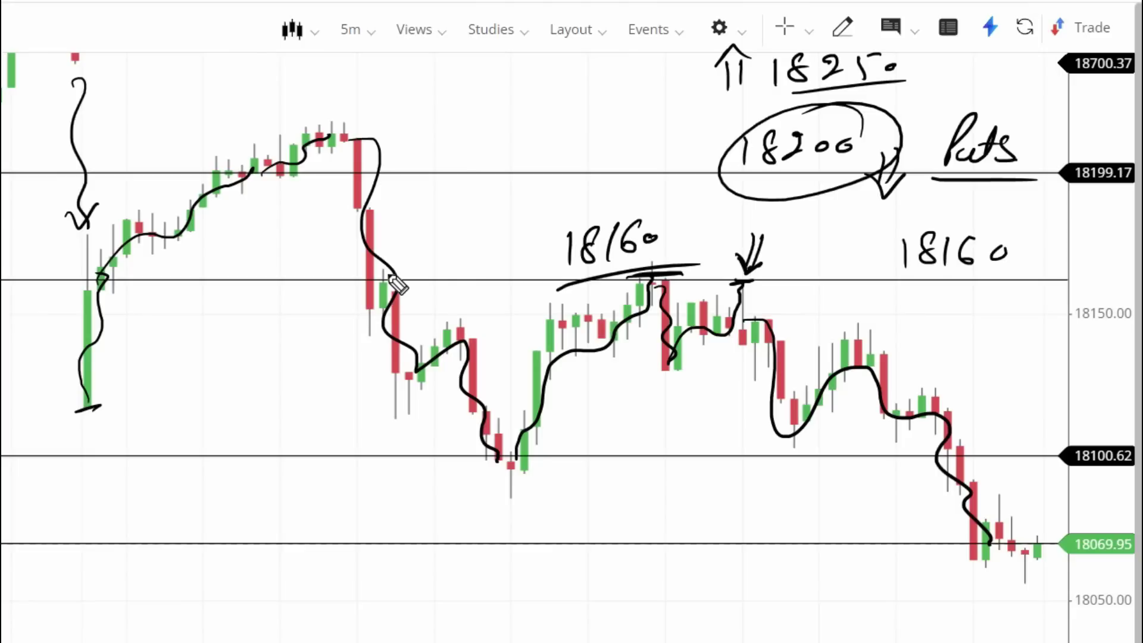
mouse_move(692, 275)
left_mouse_down()
mouse_move(613, 267)
mouse_move(641, 274)
left_mouse_up()
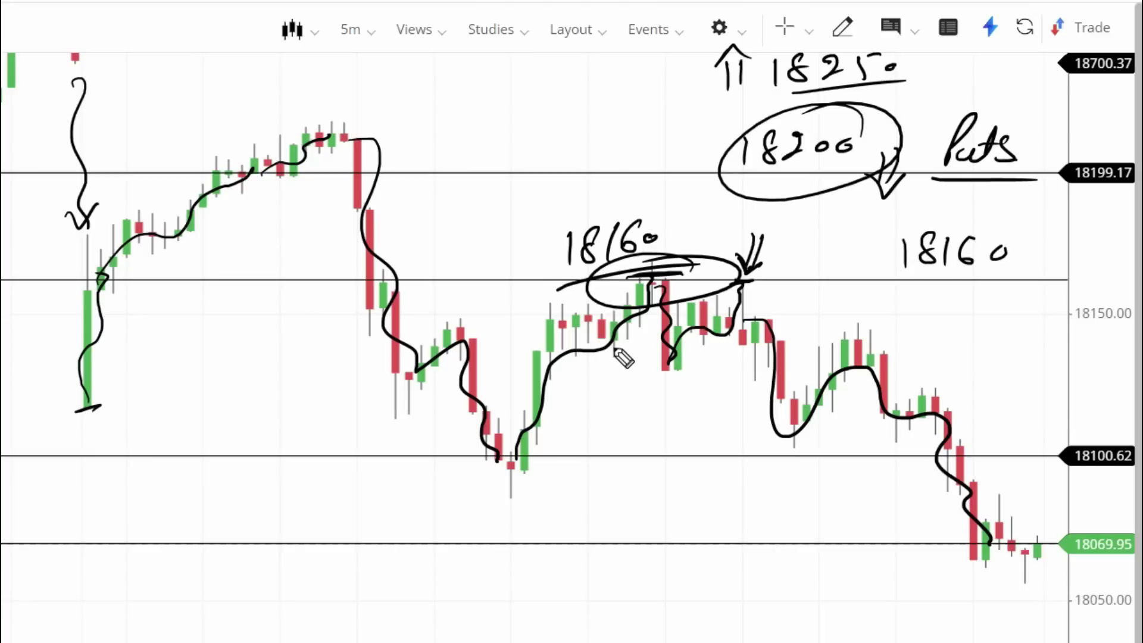
left_click_drag(294, 122, 345, 119)
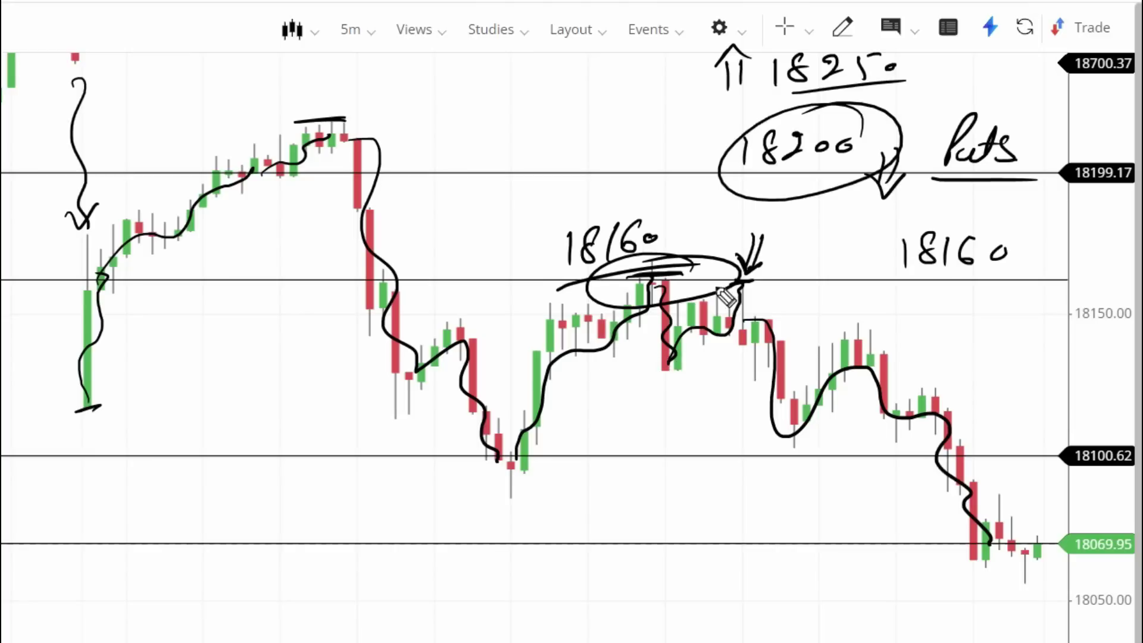
Step: Circle the afternoon range, retrace the early uptrend, and tick the twin-top and 18200 circles
mouse_move(619, 241)
left_mouse_down()
mouse_move(518, 462)
mouse_move(619, 241)
left_mouse_up()
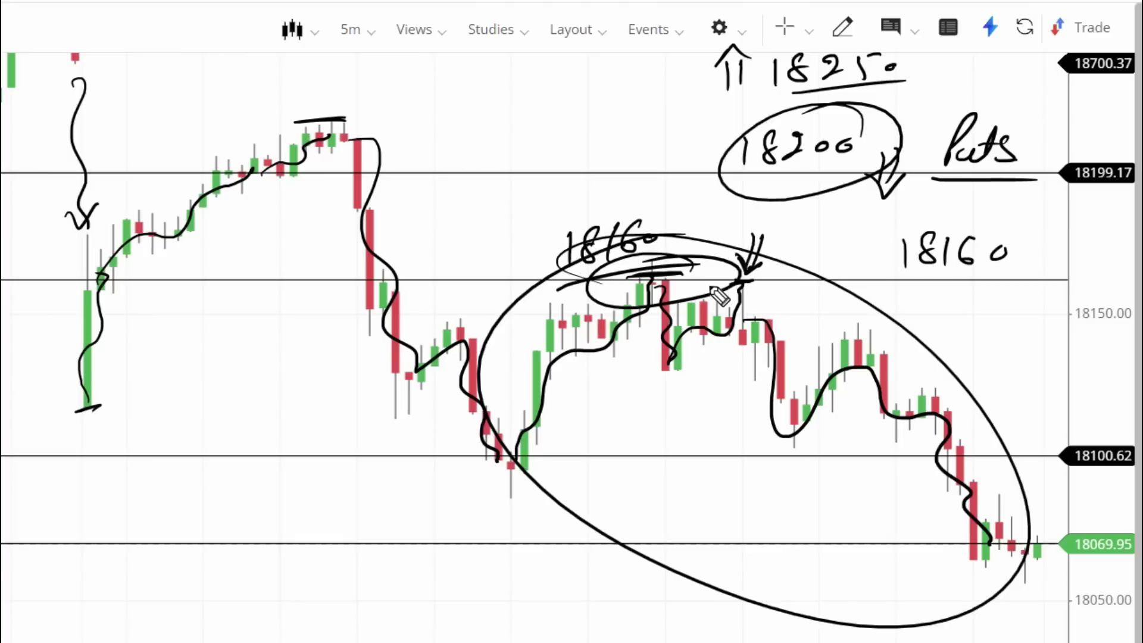
left_click_drag(153, 230, 110, 257)
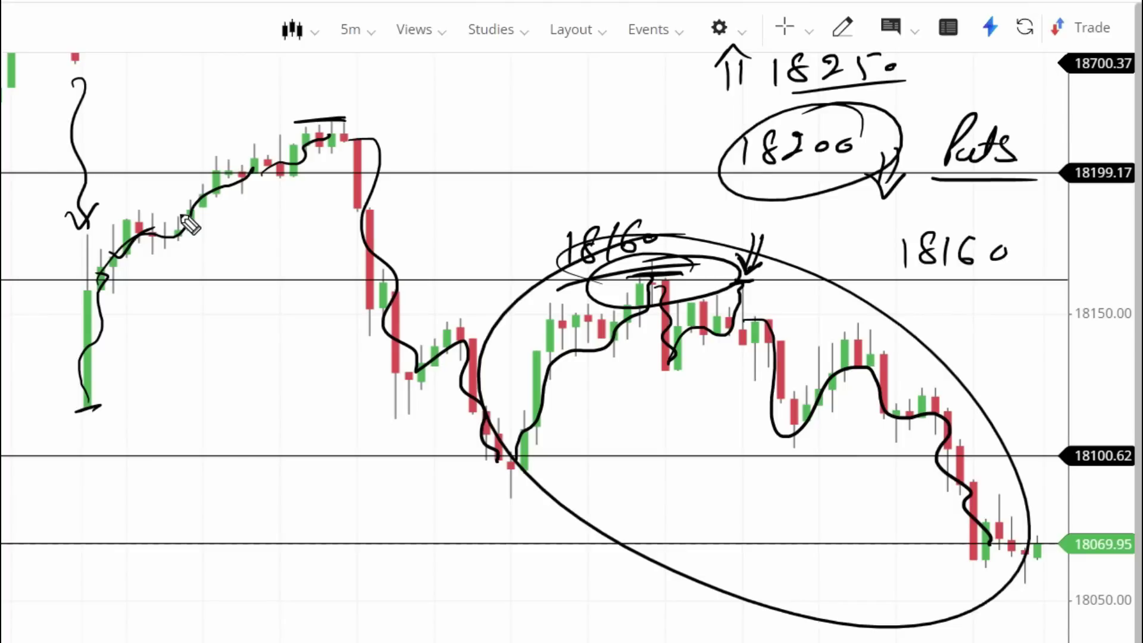
left_click_drag(704, 247, 767, 223)
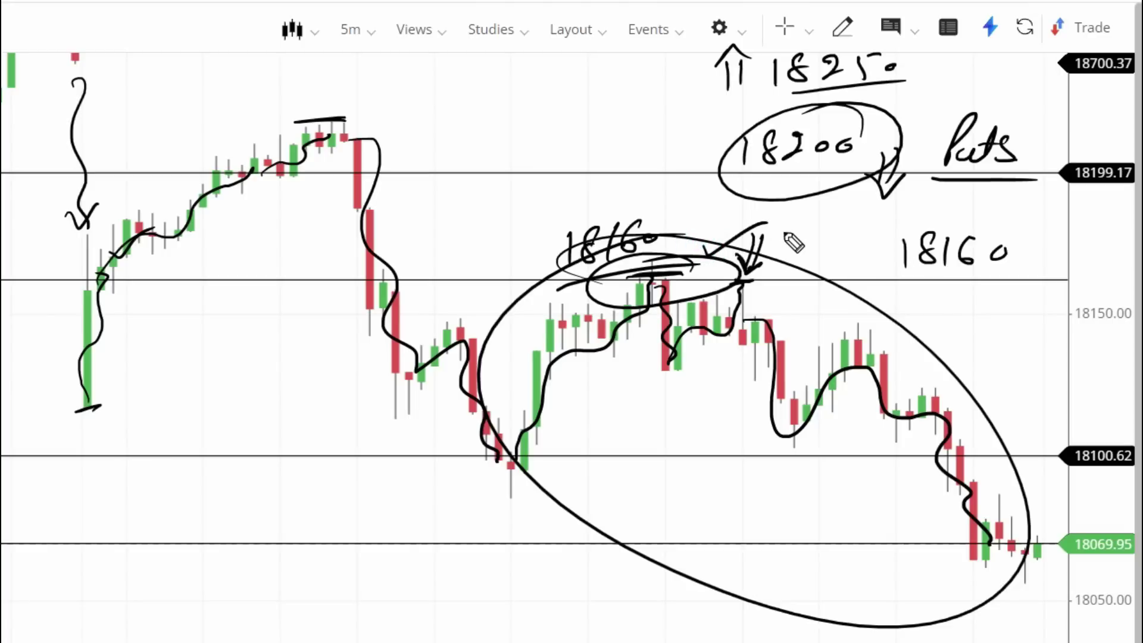
left_click_drag(805, 115, 839, 102)
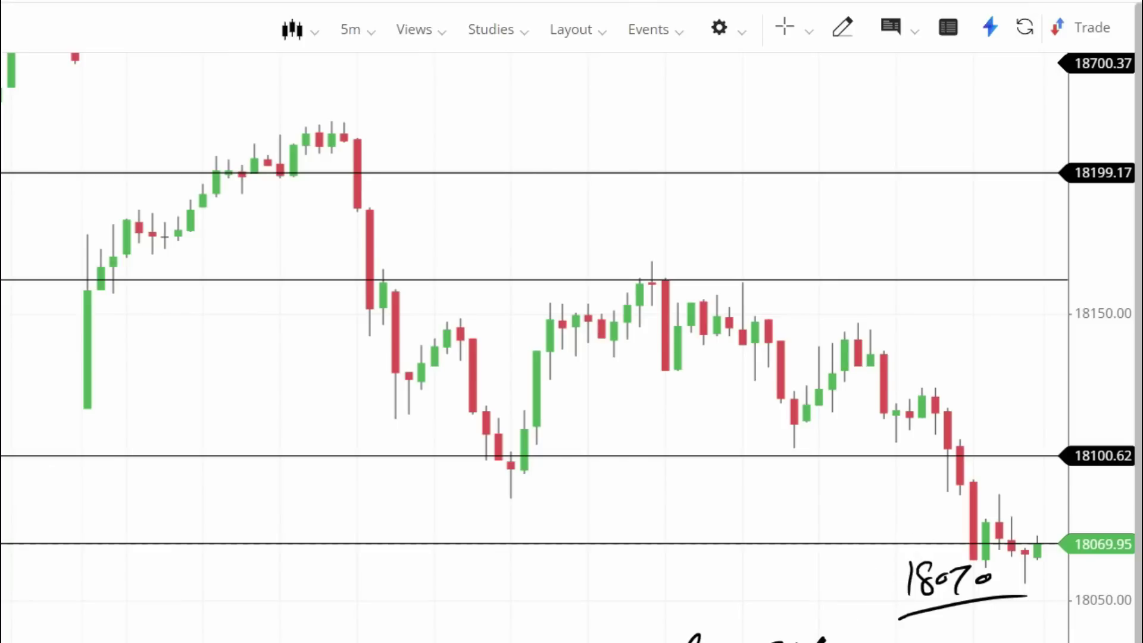
Step: Clear the 18070 note from the 5-minute chart
key("Escape")
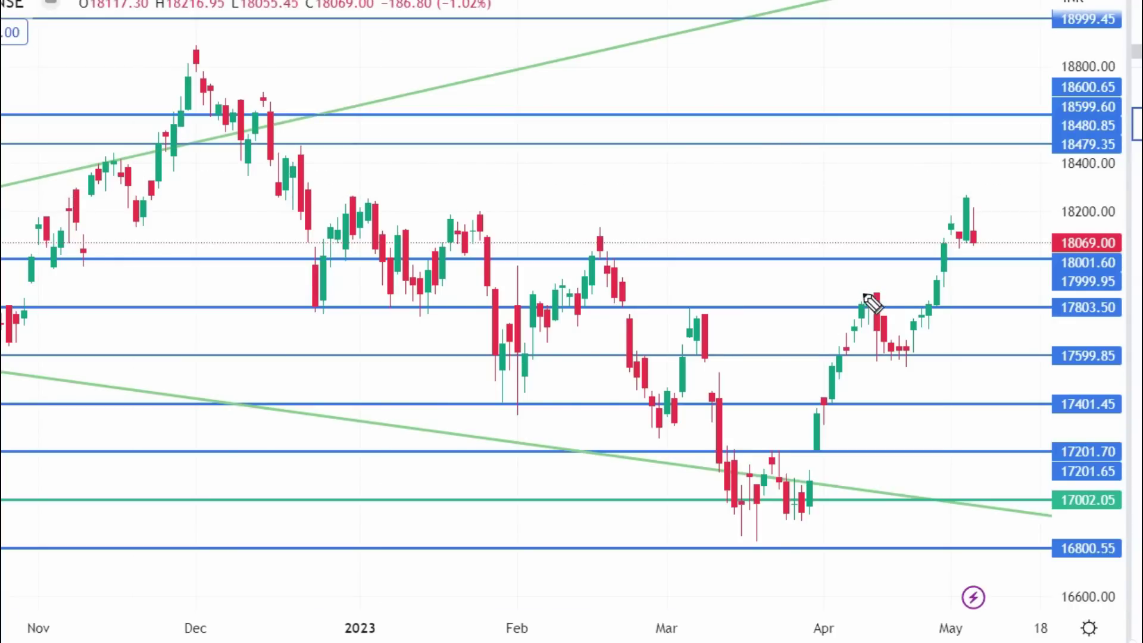
Step: Handwrite 17800 right of the April candles and 18000 beside its line
mouse_move(951, 314)
left_mouse_down()
mouse_move(946, 337)
mouse_move(961, 337)
left_mouse_up()
mouse_move(980, 317)
left_mouse_down()
mouse_move(1015, 337)
mouse_move(939, 342)
left_mouse_up()
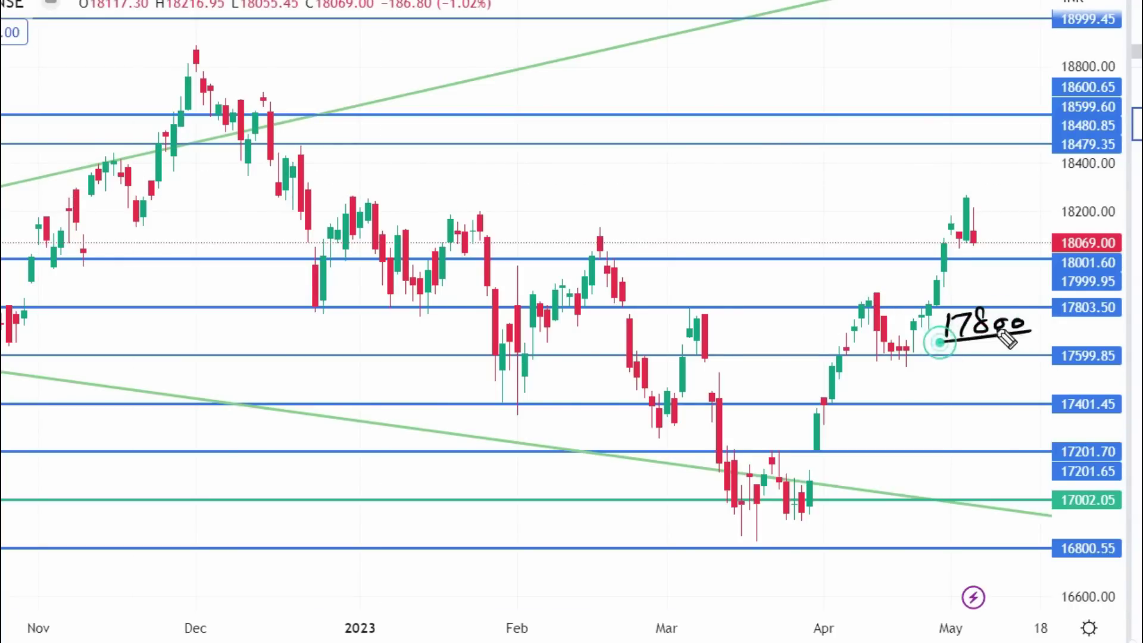
left_click_drag(973, 260, 970, 280)
mouse_move(982, 263)
left_mouse_down()
mouse_move(995, 279)
mouse_move(987, 269)
mouse_move(1007, 271)
left_mouse_up()
left_click_drag(1022, 269, 1039, 272)
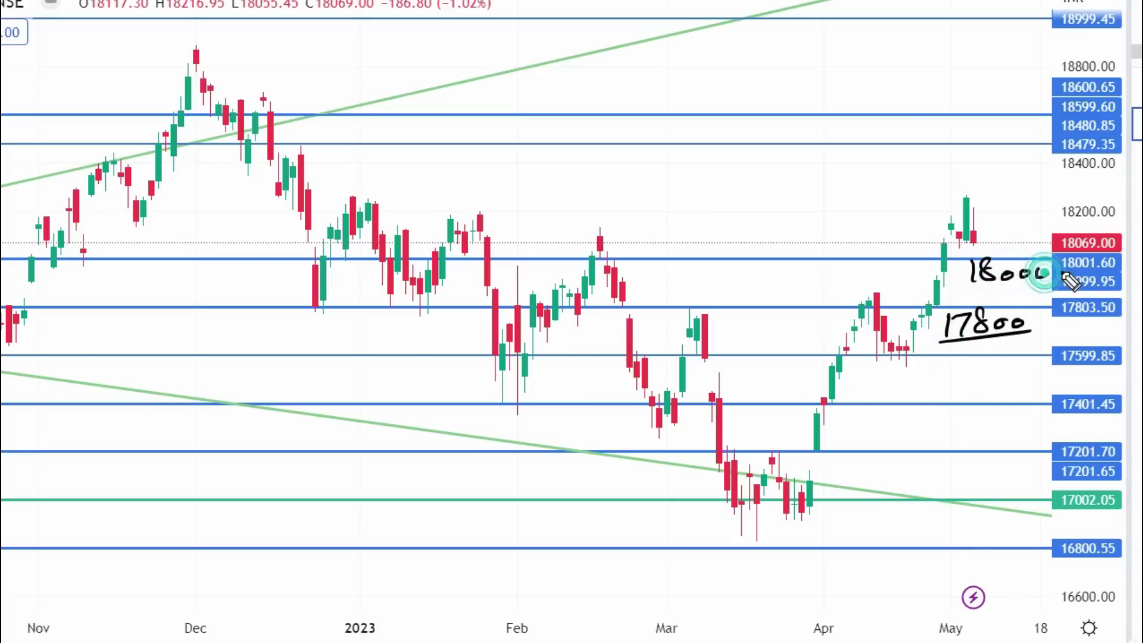
Step: Write 18480 between the upper lines, underline it, and box it
mouse_move(923, 124)
left_mouse_down()
mouse_move(920, 148)
mouse_move(938, 144)
mouse_move(946, 124)
mouse_move(988, 142)
left_mouse_up()
left_click_drag(993, 119, 988, 143)
left_click_drag(1006, 122, 913, 164)
left_click_drag(893, 98, 898, 157)
mouse_move(885, 103)
left_mouse_down()
mouse_move(1025, 76)
mouse_move(1035, 140)
left_mouse_up()
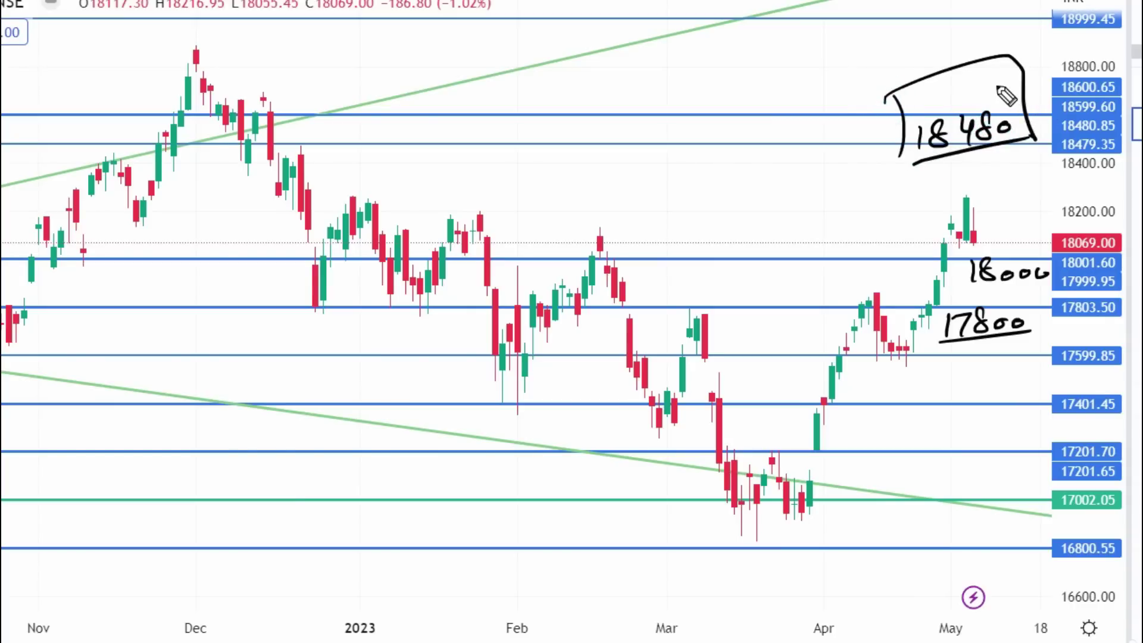
Step: Write an underlined 'Support.' mid-chart and label the 18480 box 'Target.'
left_click_drag(627, 176, 629, 210)
mouse_move(656, 176)
left_mouse_down()
mouse_move(647, 189)
mouse_move(676, 205)
mouse_move(737, 181)
mouse_move(592, 158)
mouse_move(659, 146)
left_mouse_up()
left_click(657, 142)
left_click_drag(520, 222, 658, 162)
mouse_move(836, 78)
left_mouse_down()
mouse_move(851, 89)
mouse_move(857, 54)
mouse_move(916, 63)
mouse_move(982, 52)
left_mouse_up()
left_click(978, 50)
left_click_drag(848, 104, 1006, 52)
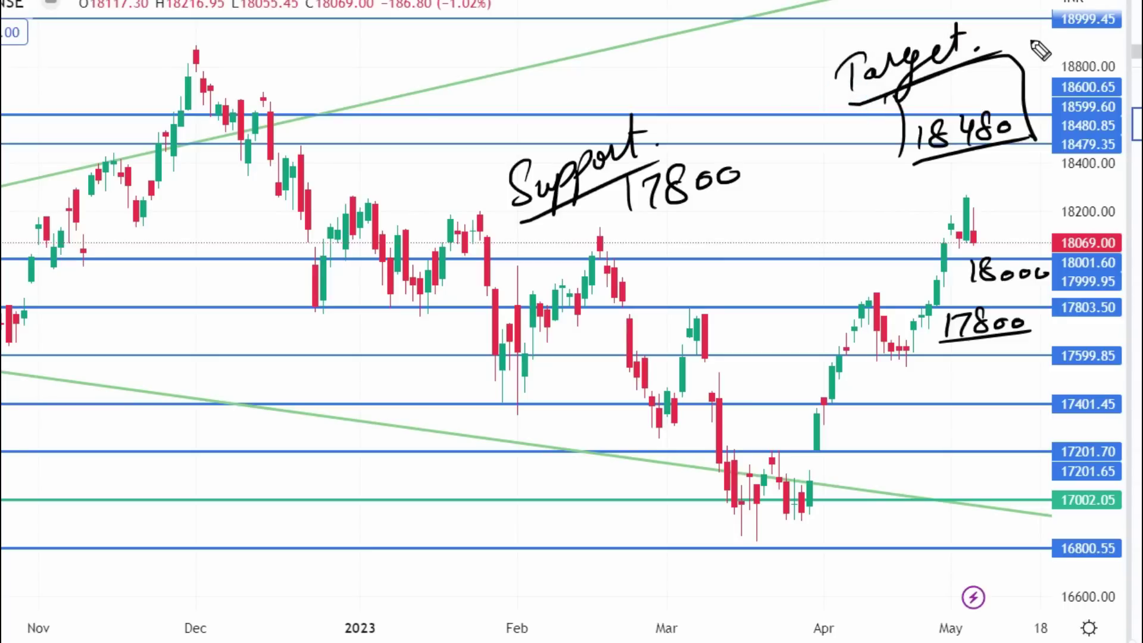
Step: Underline 18000, arrow up to 18480, trace the rally from the March lows, and tick the Target box
left_click_drag(979, 288, 1047, 284)
mouse_move(981, 241)
left_mouse_down()
mouse_move(1012, 256)
mouse_move(1039, 162)
mouse_move(1044, 186)
left_mouse_up()
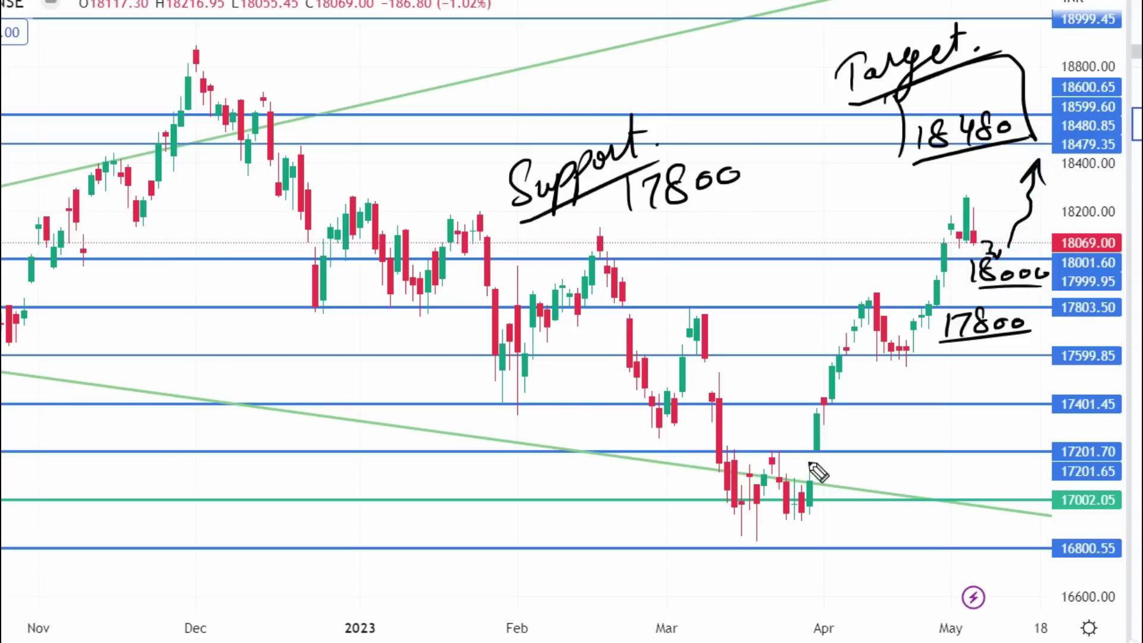
mouse_move(793, 509)
left_mouse_down()
mouse_move(841, 395)
mouse_move(904, 344)
mouse_move(951, 267)
mouse_move(972, 203)
left_mouse_up()
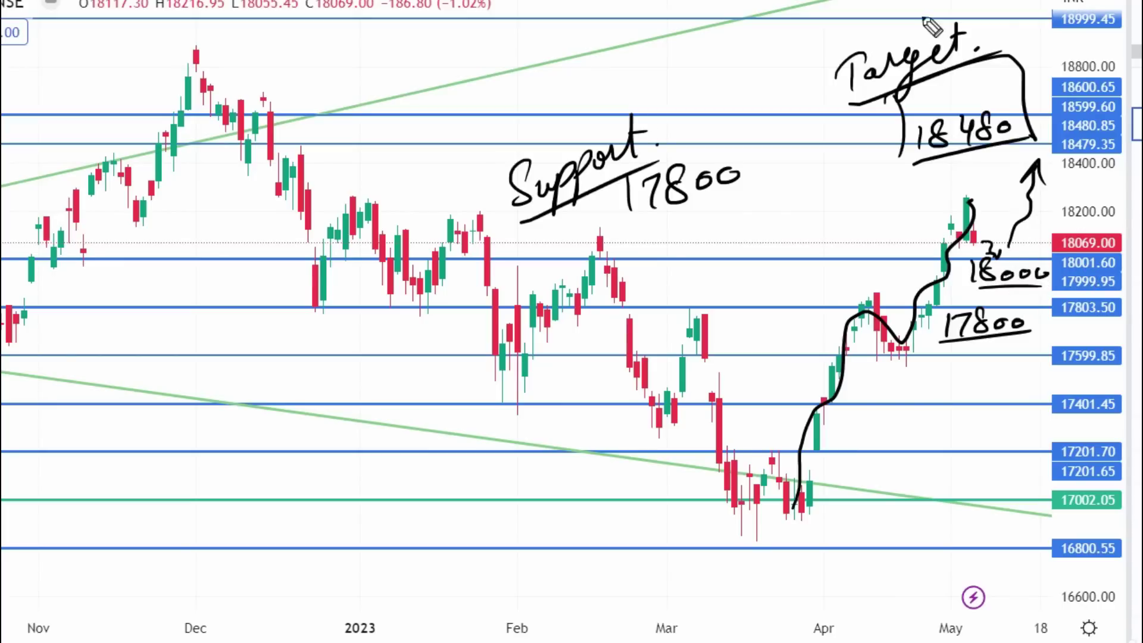
left_click_drag(965, 106, 1007, 77)
Step: Clear existing annotations and write 18070 above the current price line
key("e")
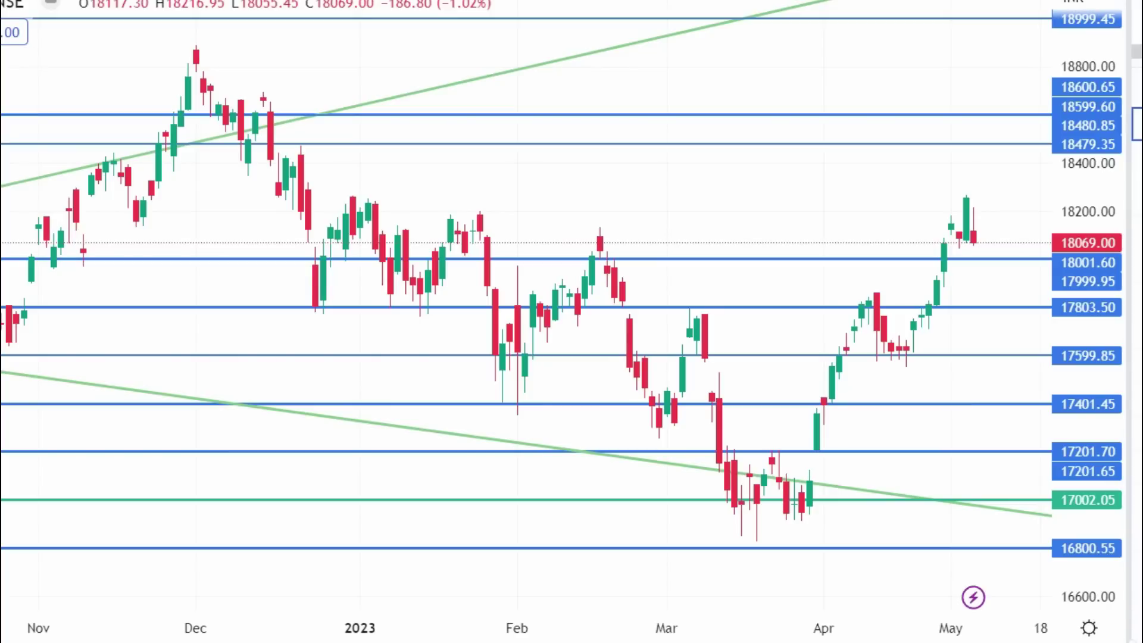
left_click_drag(719, 205, 718, 235)
left_click_drag(741, 205, 755, 215)
left_click_drag(787, 194, 775, 226)
left_click_drag(801, 205, 801, 208)
left_click_drag(679, 266, 808, 224)
Step: Write an underlined 18560 near the top of the chart
left_click_drag(838, 86, 841, 108)
mouse_move(866, 70)
left_mouse_down()
mouse_move(857, 95)
mouse_move(898, 63)
left_mouse_up()
left_click_drag(912, 70, 940, 74)
left_click_drag(832, 121, 961, 85)
left_click_drag(883, 416, 882, 442)
left_click_drag(893, 418, 900, 440)
Step: Write an underlined 17500 near 17401, then add an arrow and a loop around 18560
mouse_move(940, 402)
left_mouse_down()
mouse_move(920, 440)
mouse_move(952, 420)
left_mouse_up()
left_click_drag(981, 416, 979, 418)
left_click_drag(865, 474, 1025, 439)
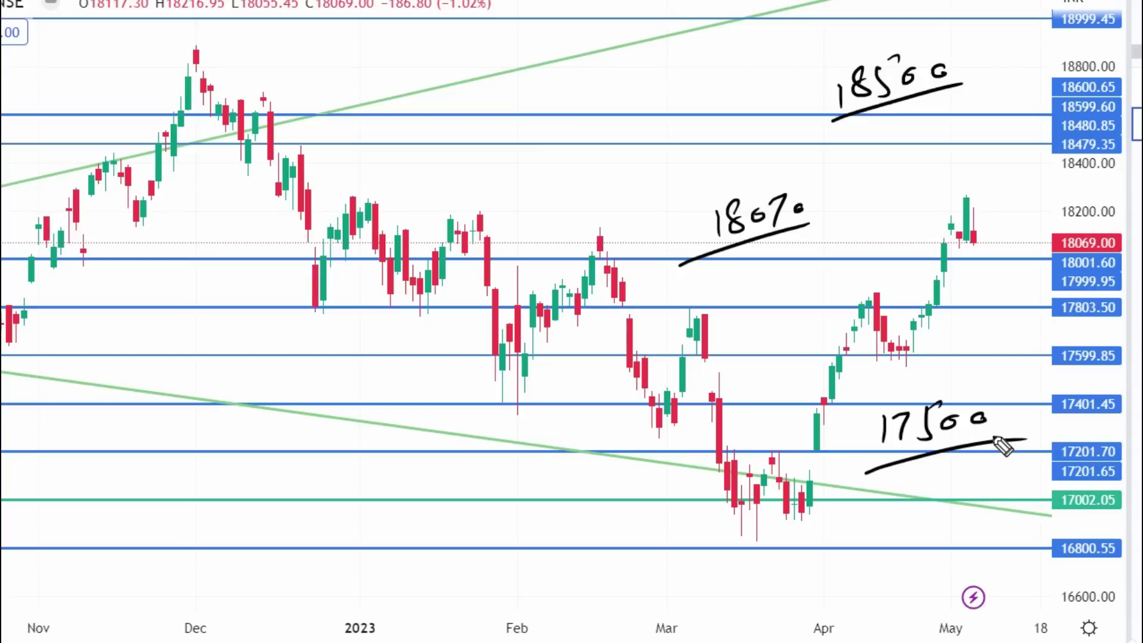
mouse_move(972, 69)
left_mouse_down()
mouse_move(998, 67)
mouse_move(1000, 78)
left_mouse_up()
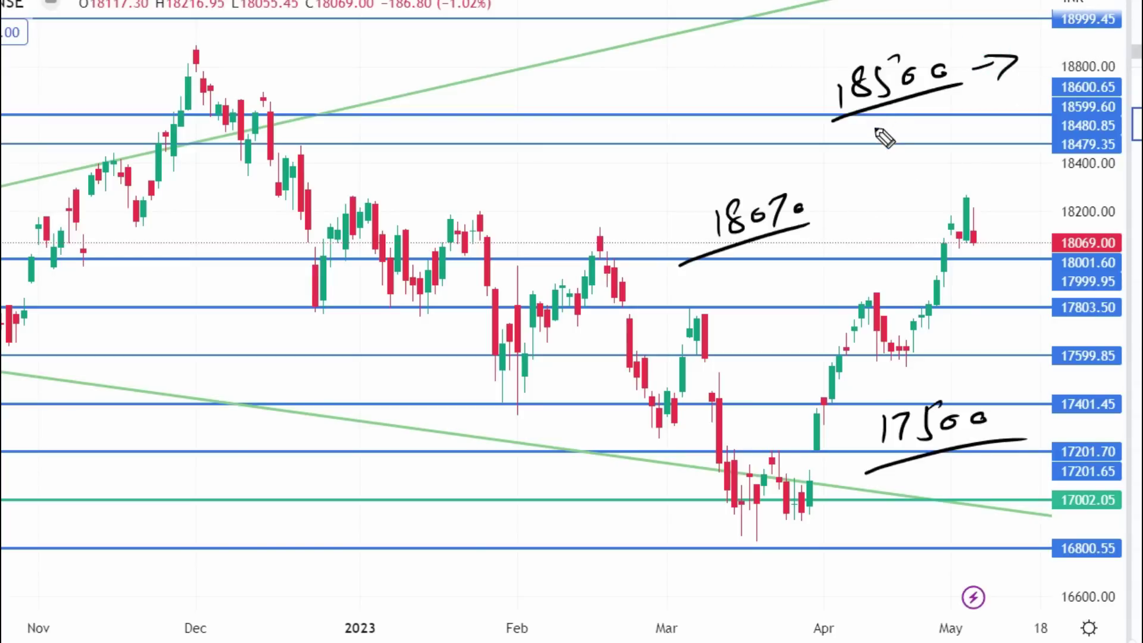
mouse_move(955, 41)
left_mouse_down()
mouse_move(830, 122)
mouse_move(843, 50)
left_mouse_up()
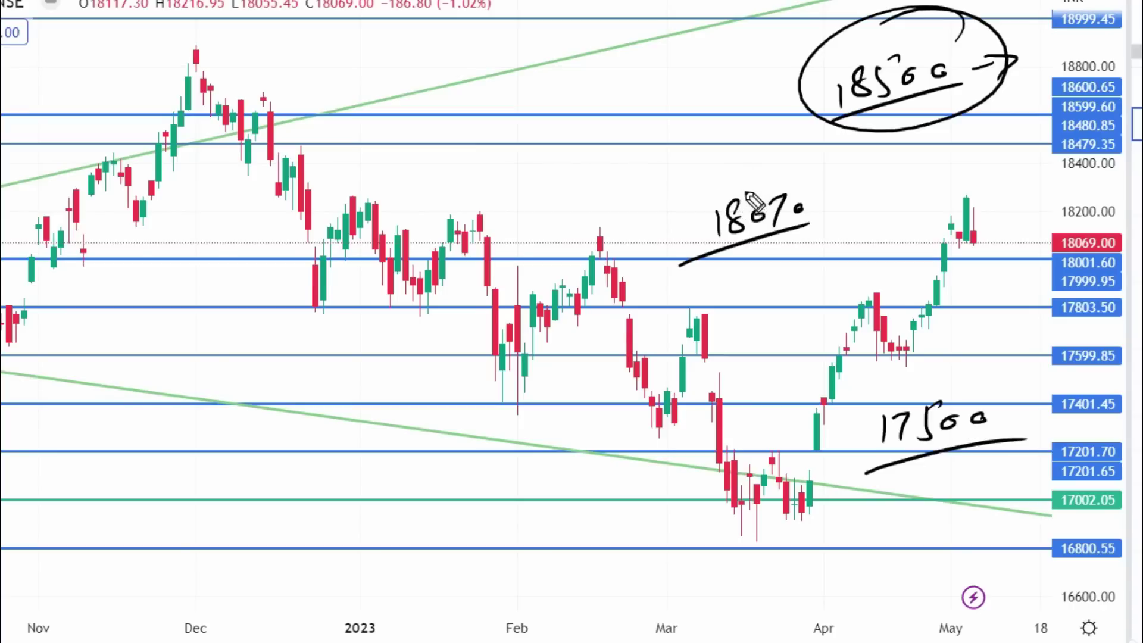
Step: Write and underline 18100 beside 18070
mouse_move(850, 189)
left_mouse_down()
mouse_move(853, 218)
mouse_move(874, 191)
left_mouse_up()
mouse_move(887, 185)
left_mouse_down()
mouse_move(889, 212)
mouse_move(910, 189)
left_mouse_up()
left_click_drag(921, 184, 923, 187)
left_click_drag(840, 227, 948, 202)
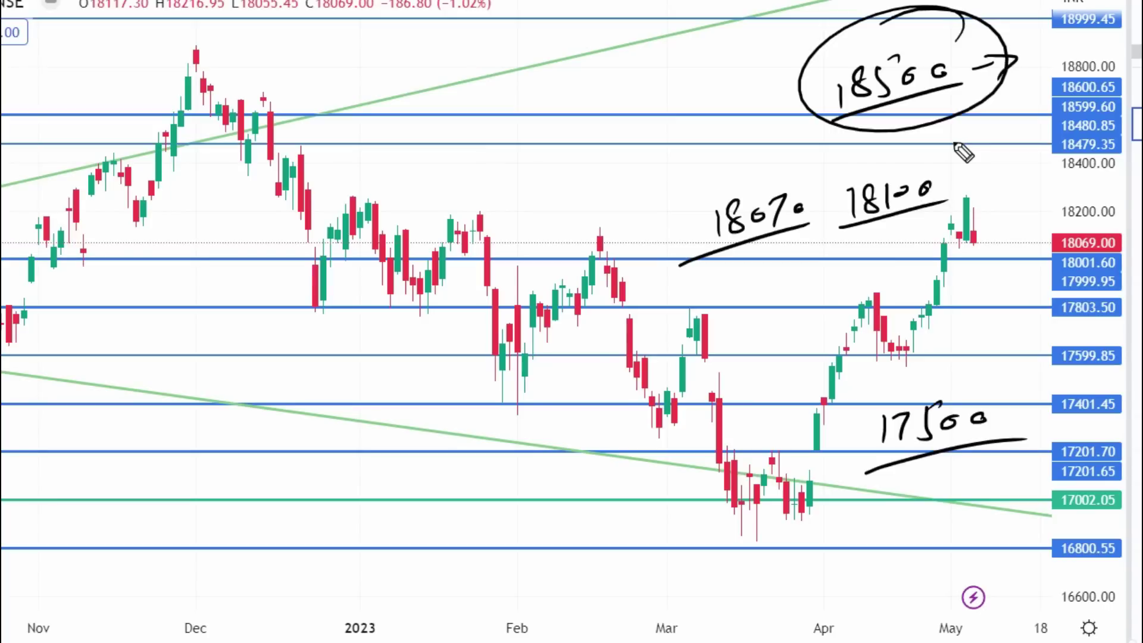
Step: Tick the 18100, 18500 and 17500 levels, mark the late-December candles, then clear all handwritten notes
left_click_drag(933, 186, 971, 177)
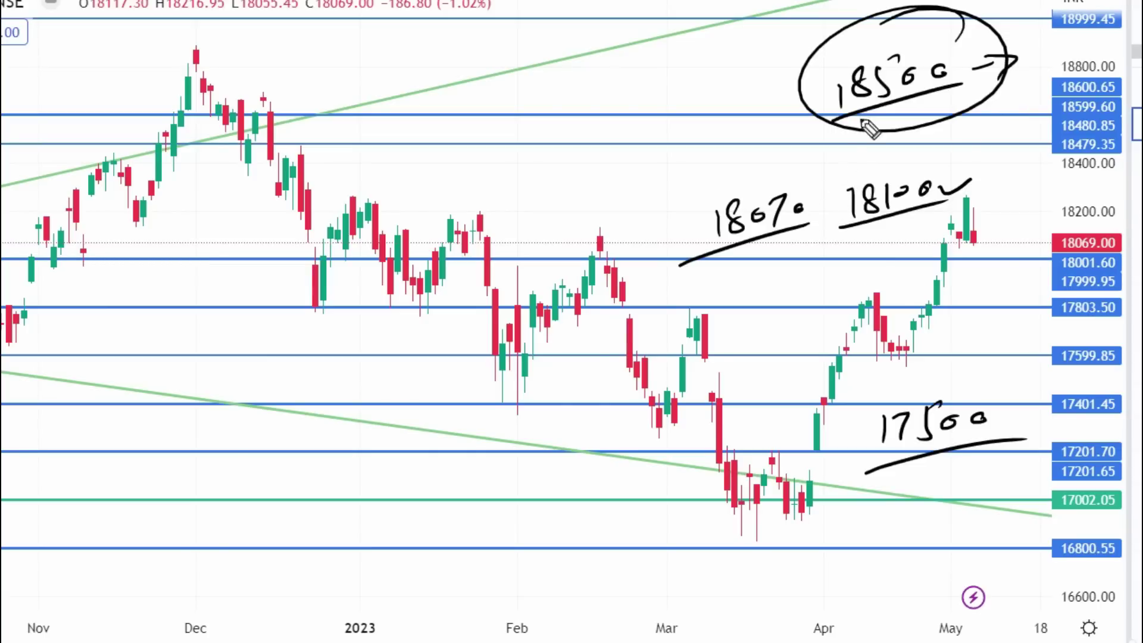
left_click_drag(935, 41, 972, 30)
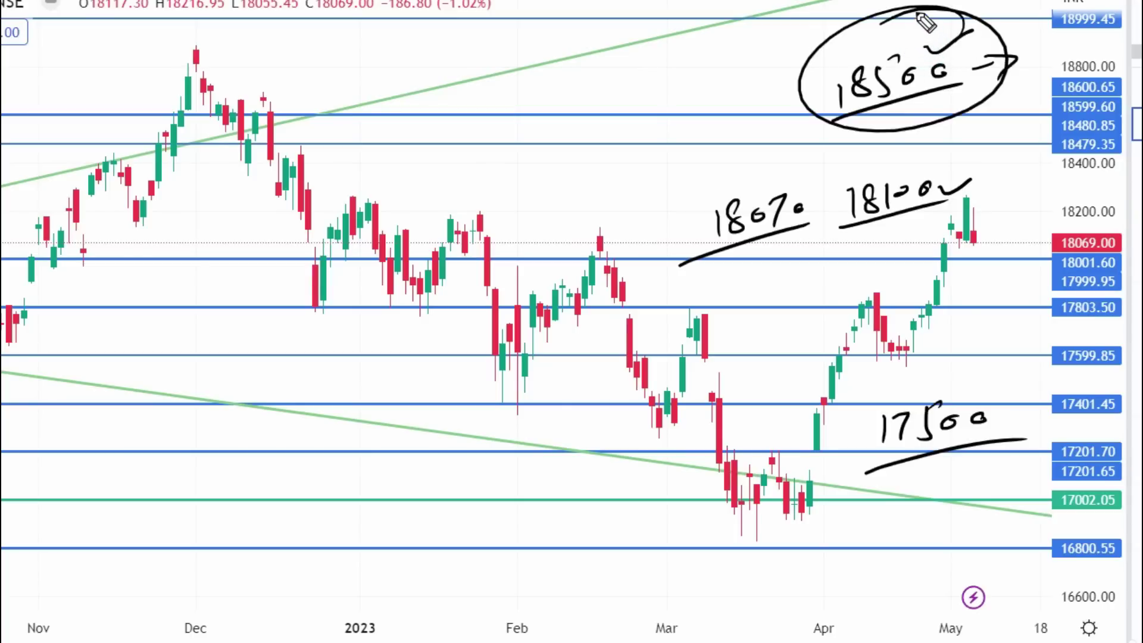
left_click_drag(951, 390, 1006, 384)
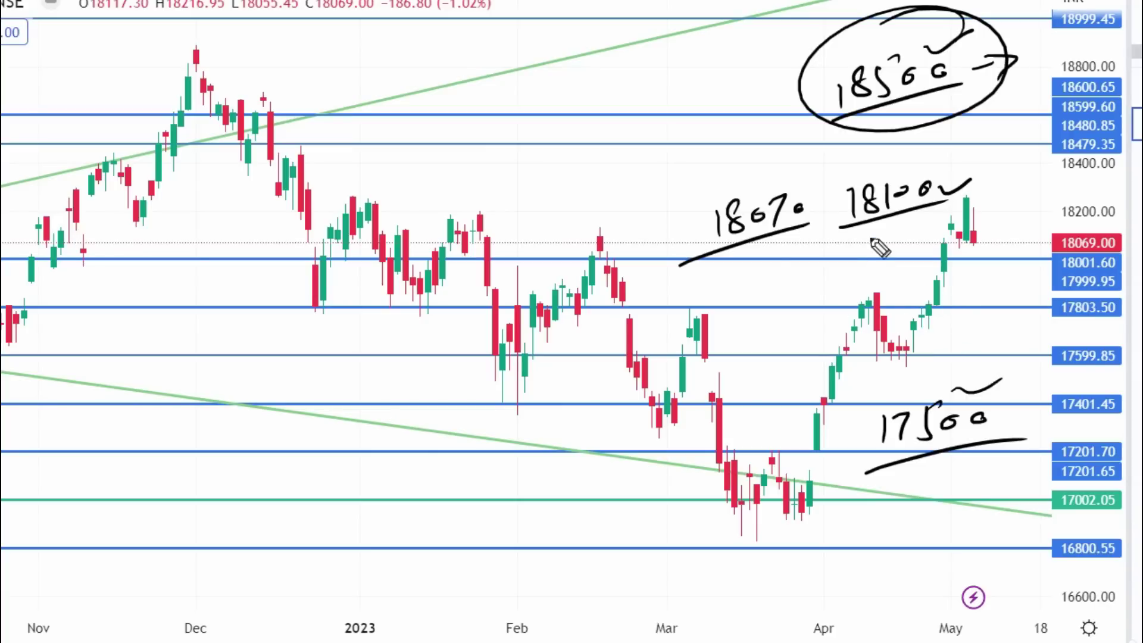
left_click_drag(310, 262, 373, 282)
key("Escape")
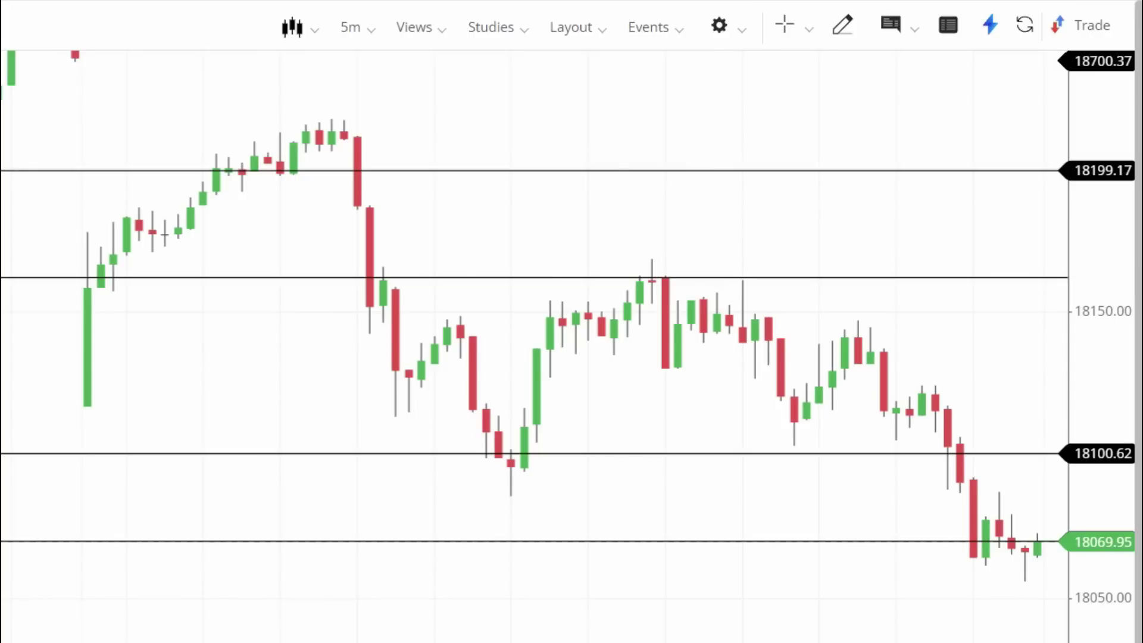
Step: Label the current price line 18070 and the 18100.62 line 18100
mouse_move(880, 569)
left_mouse_down()
mouse_move(882, 596)
mouse_move(898, 568)
mouse_move(916, 579)
left_mouse_up()
mouse_move(922, 571)
left_mouse_down()
mouse_move(933, 595)
mouse_move(966, 578)
left_mouse_up()
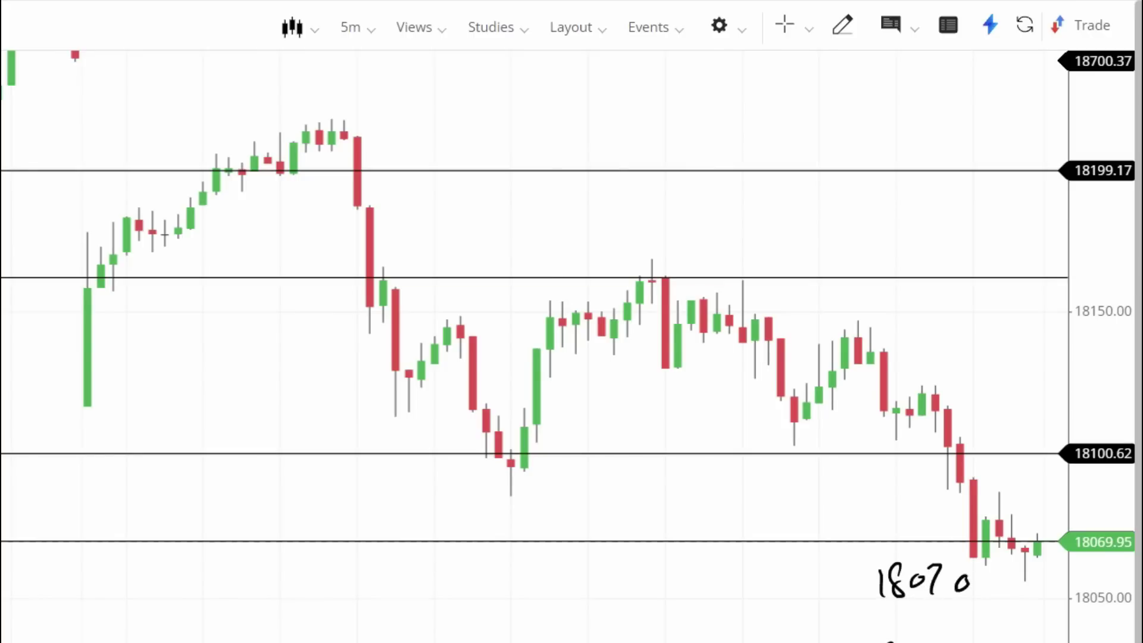
left_click_drag(969, 417, 970, 443)
left_click_drag(992, 420, 1007, 441)
left_click_drag(1019, 424, 1037, 422)
left_click_drag(955, 247, 953, 274)
mouse_move(981, 245)
left_mouse_down()
mouse_move(977, 256)
mouse_move(980, 245)
left_mouse_up()
mouse_move(998, 247)
left_mouse_down()
mouse_move(995, 273)
mouse_move(1038, 253)
left_mouse_up()
Step: Label the middle line 18160 and the 18199.17 line 18200
left_click_drag(954, 132, 950, 159)
mouse_move(976, 132)
left_mouse_down()
mouse_move(977, 158)
mouse_move(975, 137)
left_mouse_up()
mouse_move(1006, 140)
left_mouse_down()
mouse_move(1001, 160)
mouse_move(1012, 157)
left_mouse_up()
left_click_drag(1023, 149, 1046, 159)
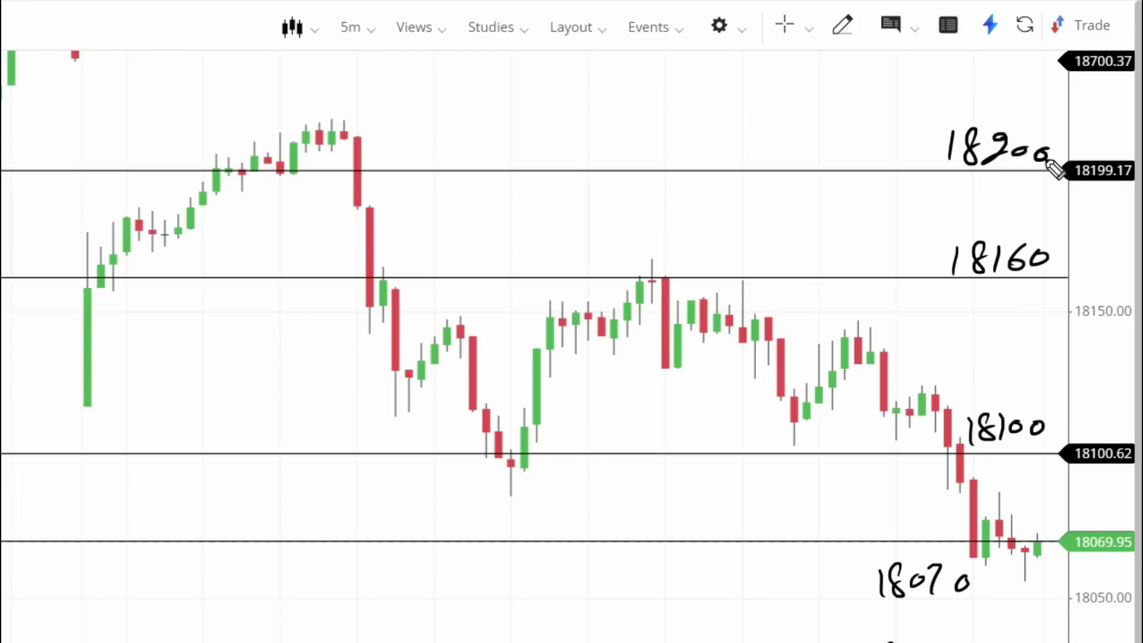
Step: Draw up-arrows above 18100 and write an underlined 'Call' beside them
mouse_move(1006, 384)
left_mouse_down()
mouse_move(1005, 405)
mouse_move(1033, 388)
left_mouse_up()
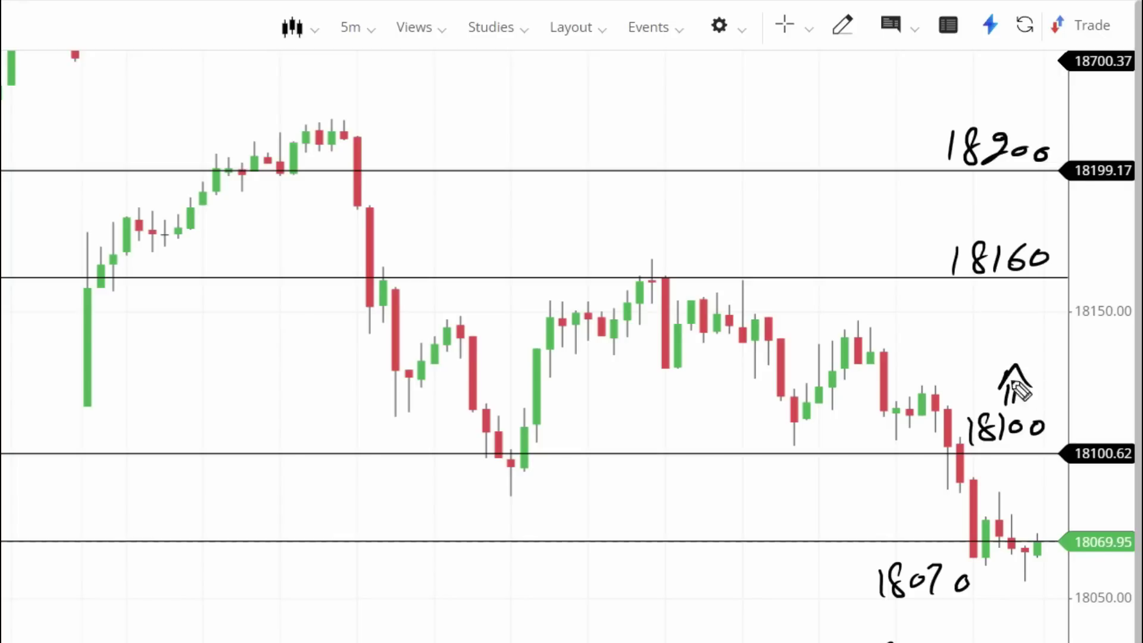
mouse_move(932, 349)
left_mouse_down()
mouse_move(936, 364)
mouse_move(955, 364)
left_mouse_up()
mouse_move(959, 364)
left_mouse_down()
mouse_move(976, 366)
mouse_move(958, 387)
mouse_move(985, 372)
mouse_move(1031, 296)
left_mouse_up()
mouse_move(1012, 322)
left_mouse_down()
mouse_move(1038, 312)
mouse_move(1051, 335)
left_mouse_up()
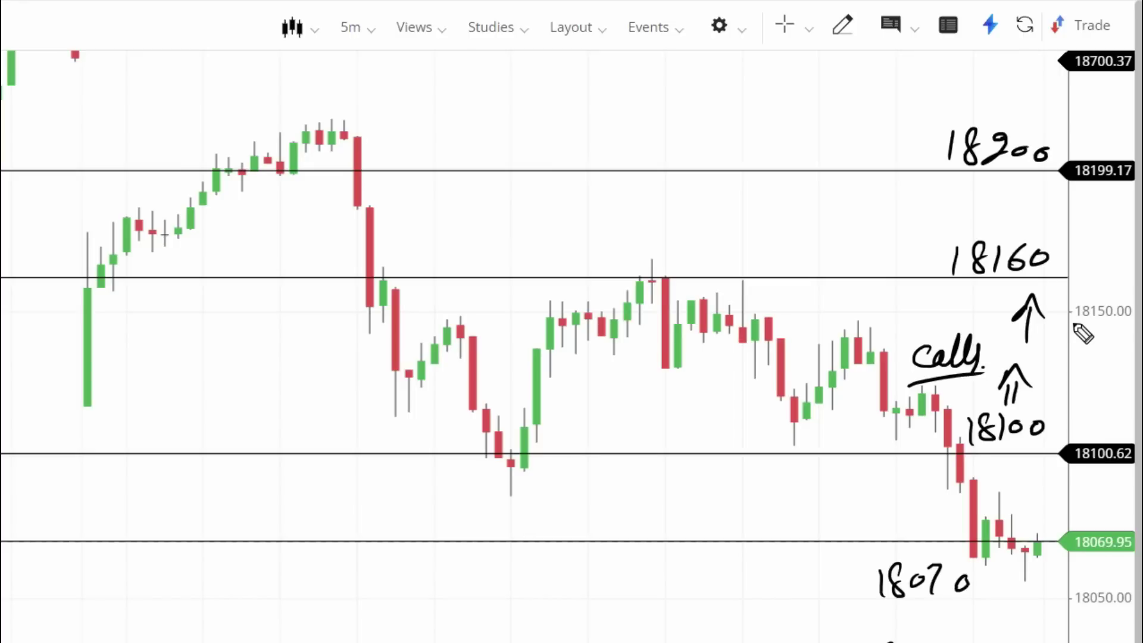
Step: Underline 18100, draw an arrow up from 18160, and underline 18200
left_click_drag(968, 444, 1051, 441)
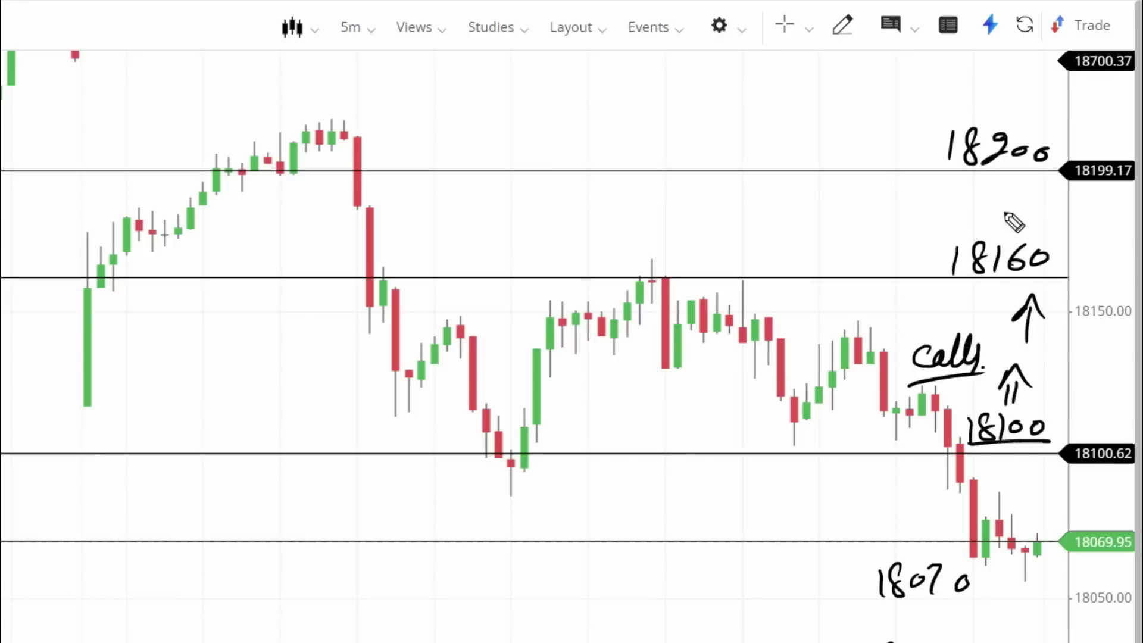
left_click_drag(996, 225, 1006, 171)
left_click_drag(989, 194, 1024, 194)
left_click_drag(938, 177, 1062, 168)
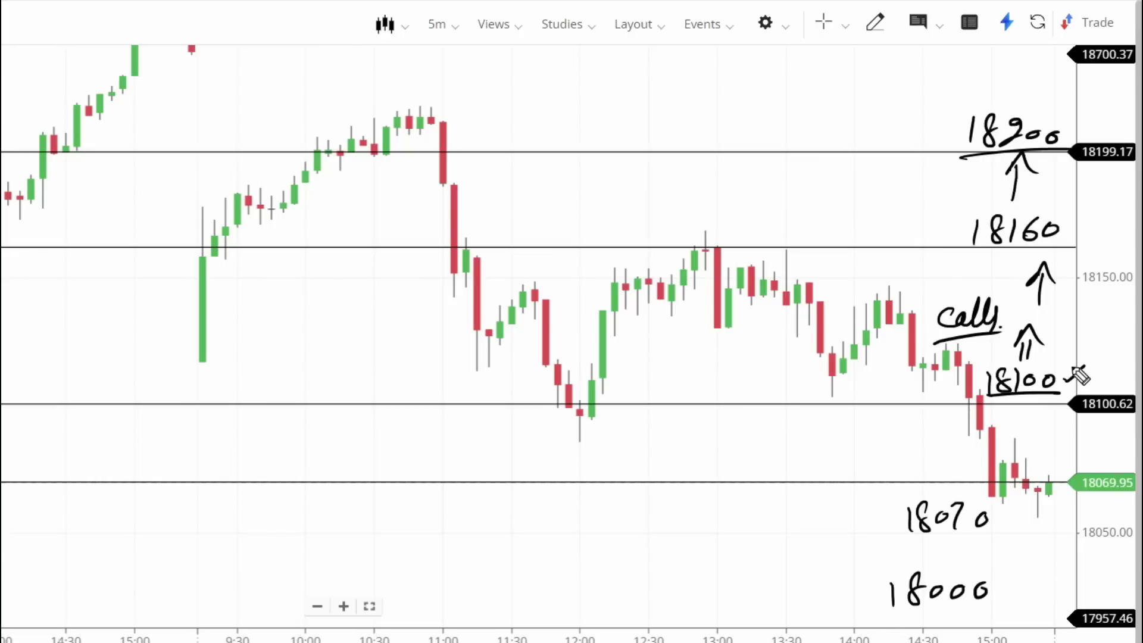
Step: Underline and tick the 18000 level, label it Call, and arrow up toward 18070
mouse_move(882, 592)
left_mouse_down()
mouse_move(834, 593)
mouse_move(988, 613)
left_mouse_up()
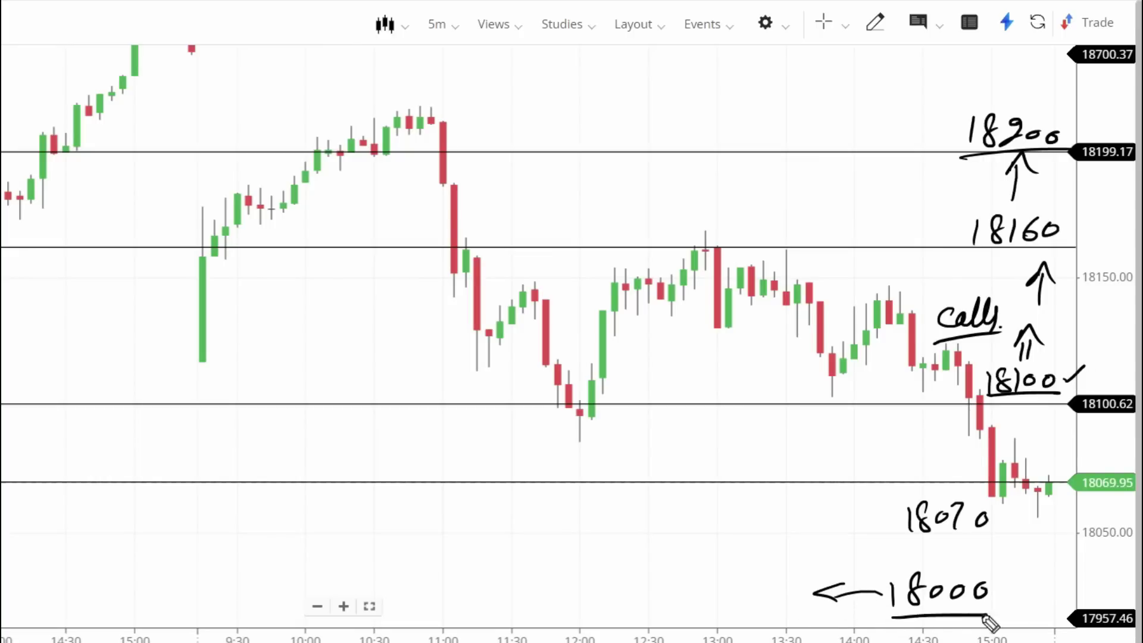
left_click_drag(686, 588, 770, 612)
left_click_drag(681, 625, 762, 608)
left_click_drag(952, 570, 951, 542)
left_click_drag(937, 554, 971, 551)
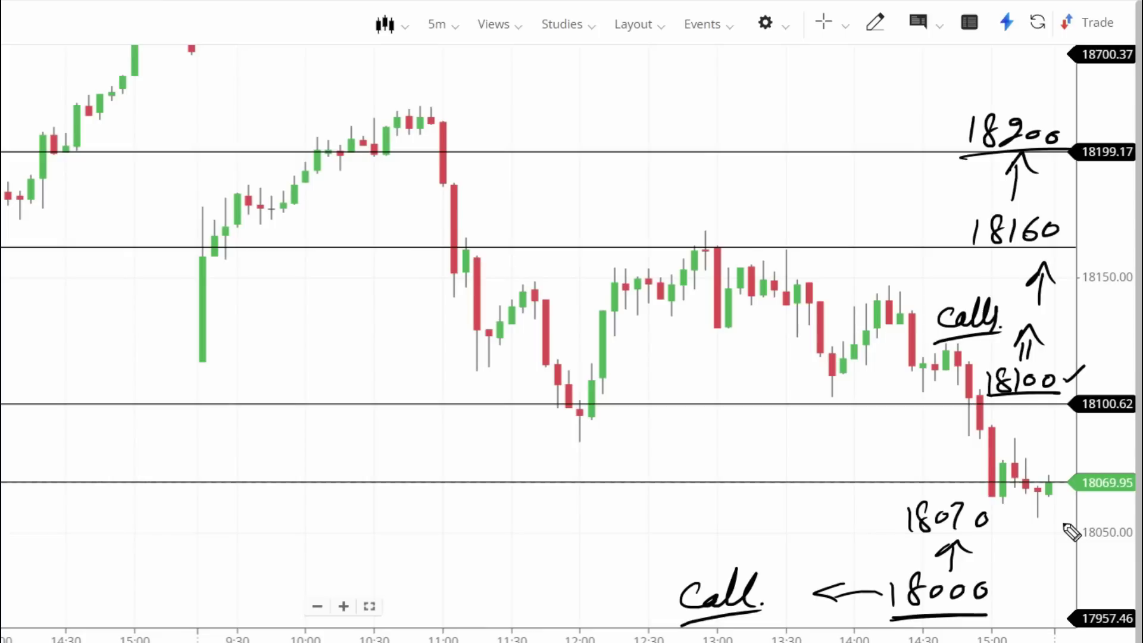
left_click_drag(1009, 589, 1036, 588)
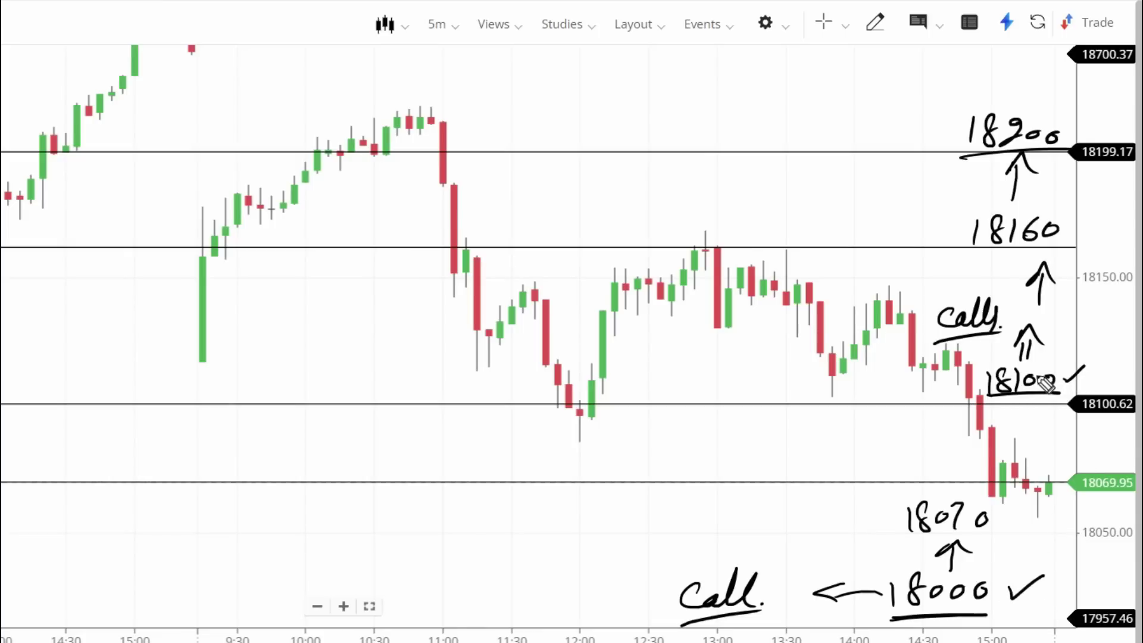
Step: Write '18070 Puts' at the chart top with a curving path down to circled 18000
mouse_move(600, 102)
left_mouse_down()
mouse_move(600, 137)
mouse_move(642, 114)
mouse_move(688, 109)
mouse_move(744, 128)
mouse_move(780, 79)
mouse_move(819, 90)
mouse_move(827, 107)
left_mouse_up()
left_click(829, 108)
left_click_drag(835, 116, 747, 140)
mouse_move(681, 173)
left_mouse_down()
mouse_move(758, 204)
mouse_move(878, 547)
mouse_move(893, 548)
left_mouse_up()
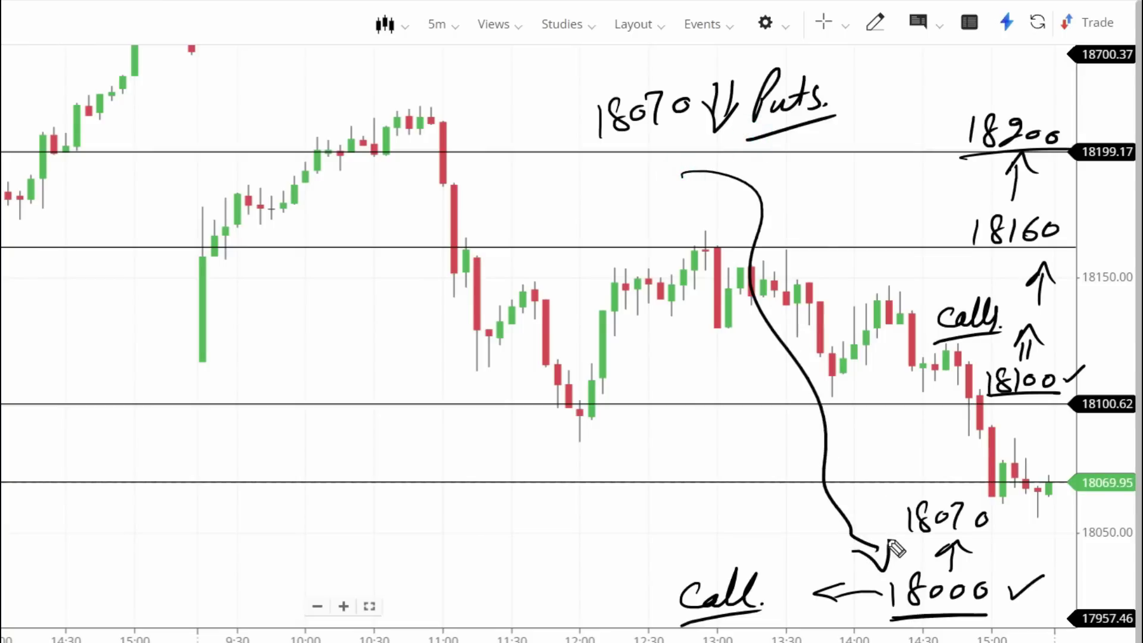
left_click_drag(985, 568, 1016, 587)
Step: Arrow 18000 to an Exit note, tick the Puts label, and arrow Exit toward Call
left_click_drag(872, 560, 664, 525)
left_click_drag(675, 513, 664, 536)
mouse_move(523, 501)
left_mouse_down()
mouse_move(518, 534)
mouse_move(523, 513)
mouse_move(582, 506)
mouse_move(590, 523)
mouse_move(563, 496)
left_mouse_up()
left_click_drag(836, 94, 886, 75)
left_click_drag(581, 543, 655, 589)
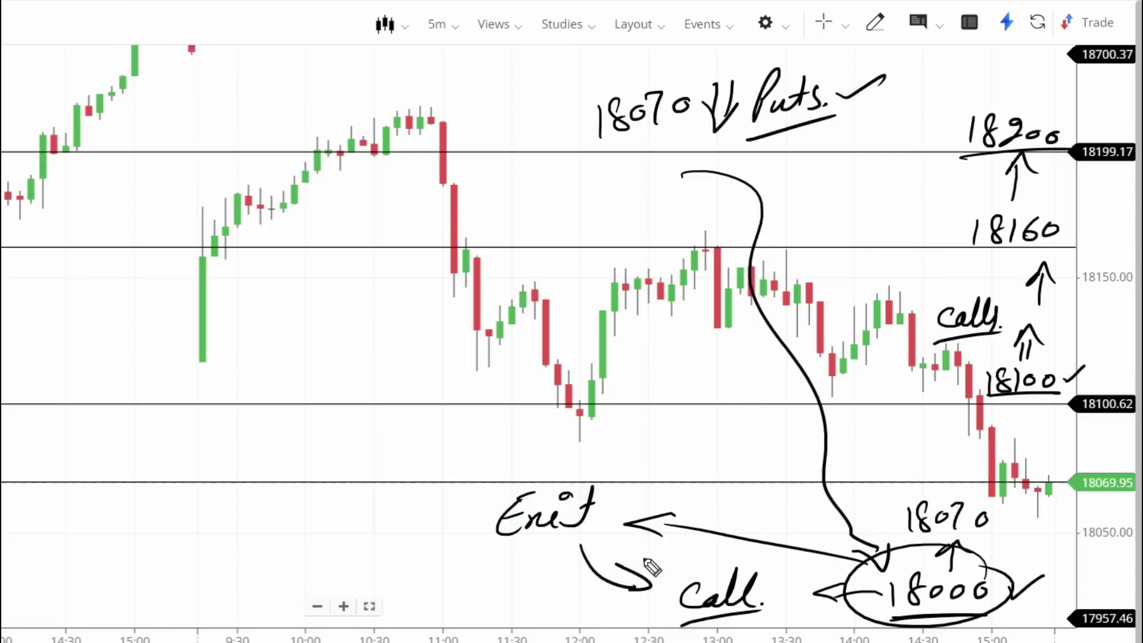
Step: Write the stop-loss level 17975, underline it and mark it SL
mouse_move(426, 581)
left_mouse_down()
mouse_move(424, 607)
mouse_move(497, 606)
left_mouse_up()
left_click_drag(497, 576, 511, 574)
left_click_drag(412, 623, 524, 608)
mouse_move(565, 583)
left_mouse_down()
mouse_move(553, 603)
mouse_move(594, 608)
left_mouse_up()
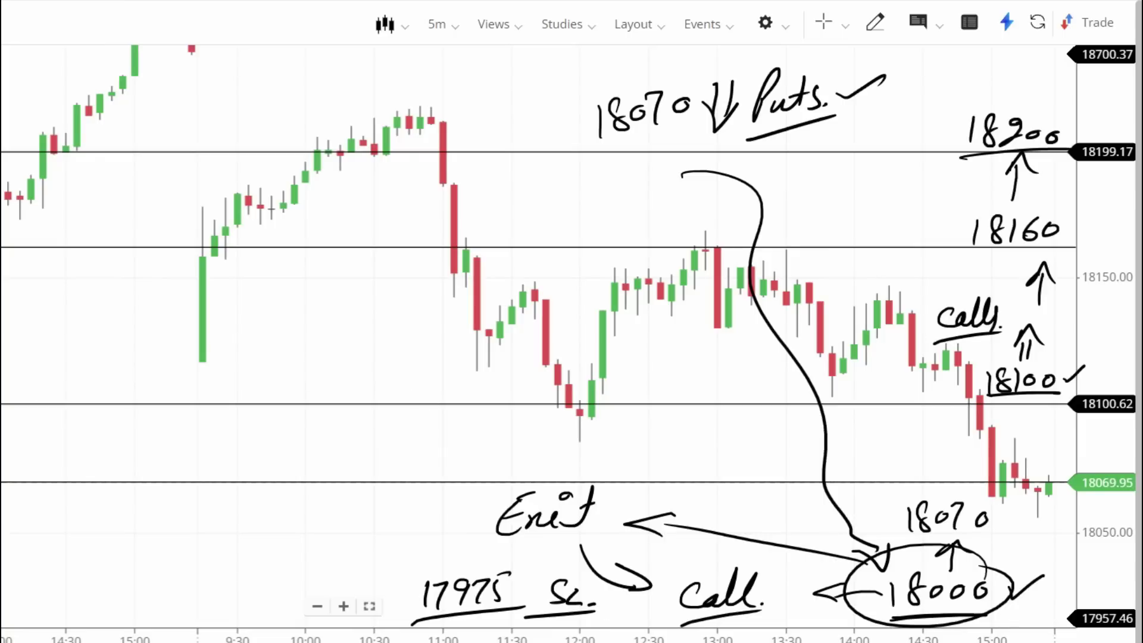
Step: Clear the chart notes, then tick the 18,000 strike, underline OI 36,527 and 90,773, and write 18000
key("e")
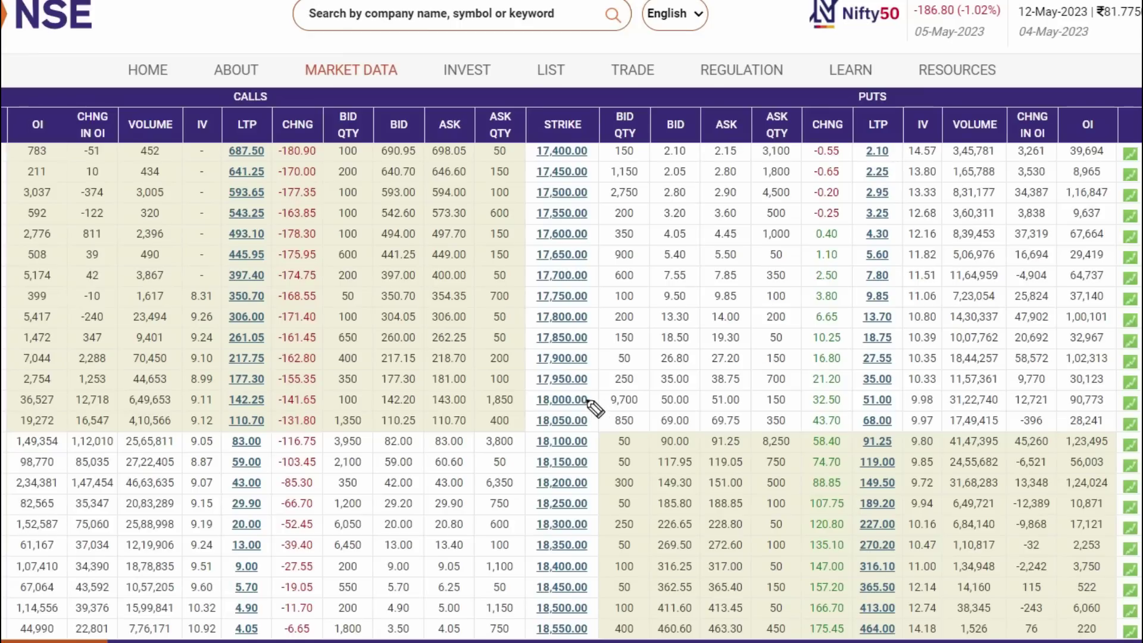
left_click_drag(598, 393, 613, 389)
left_click_drag(1065, 409, 1115, 407)
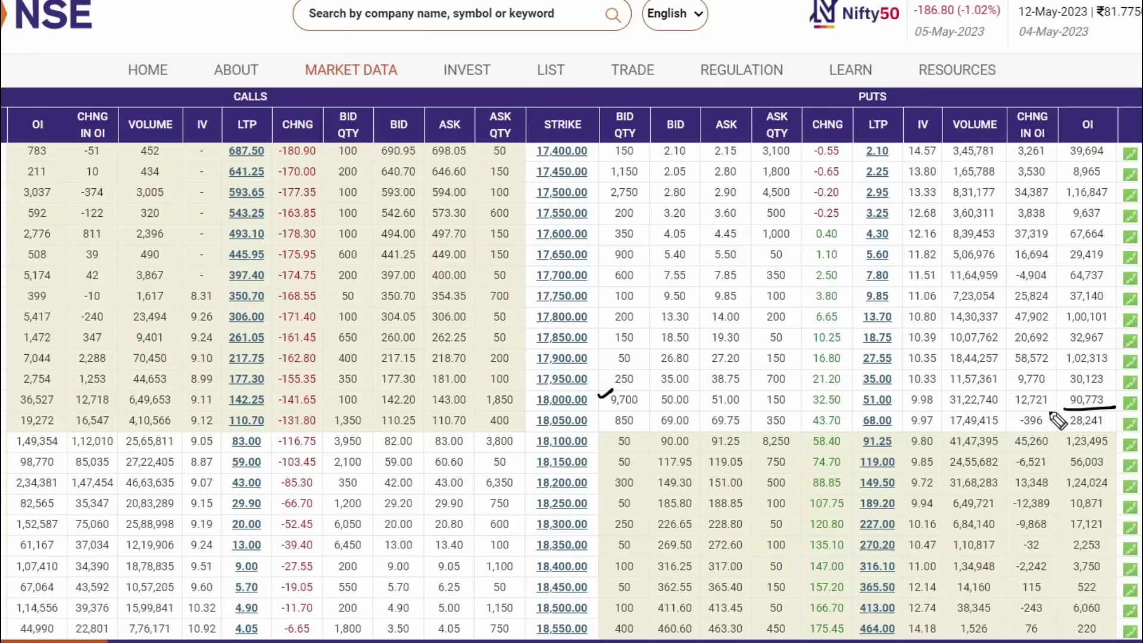
left_click_drag(19, 410, 56, 407)
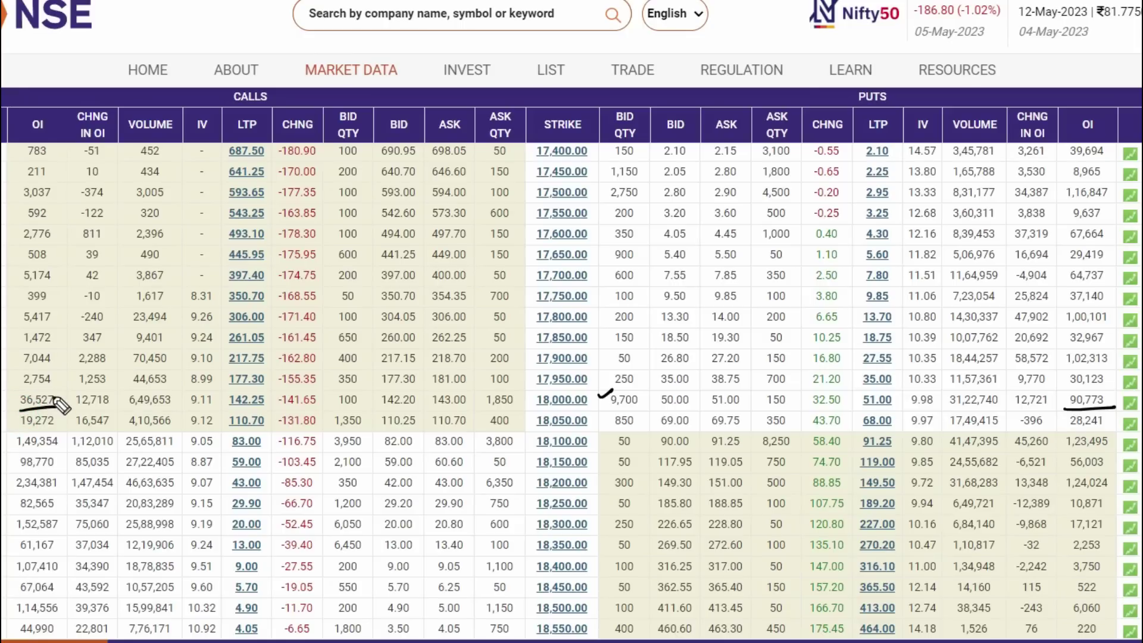
mouse_move(370, 230)
left_mouse_down()
mouse_move(373, 259)
mouse_move(390, 252)
left_mouse_up()
left_click_drag(410, 237, 457, 226)
left_click_drag(359, 279, 467, 243)
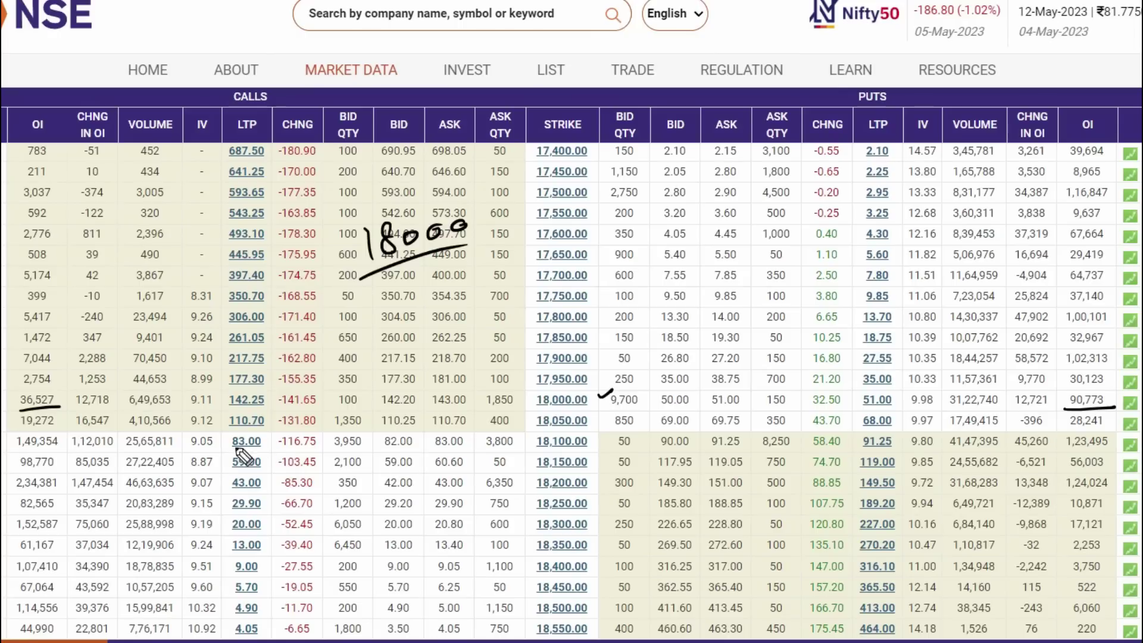
Step: Underline 18,100 OI (1,49,354 and 1,23,495) and 18,200 OI (2,34,381 and 1,24,024)
left_click_drag(63, 438, 89, 429)
left_click_drag(13, 451, 72, 448)
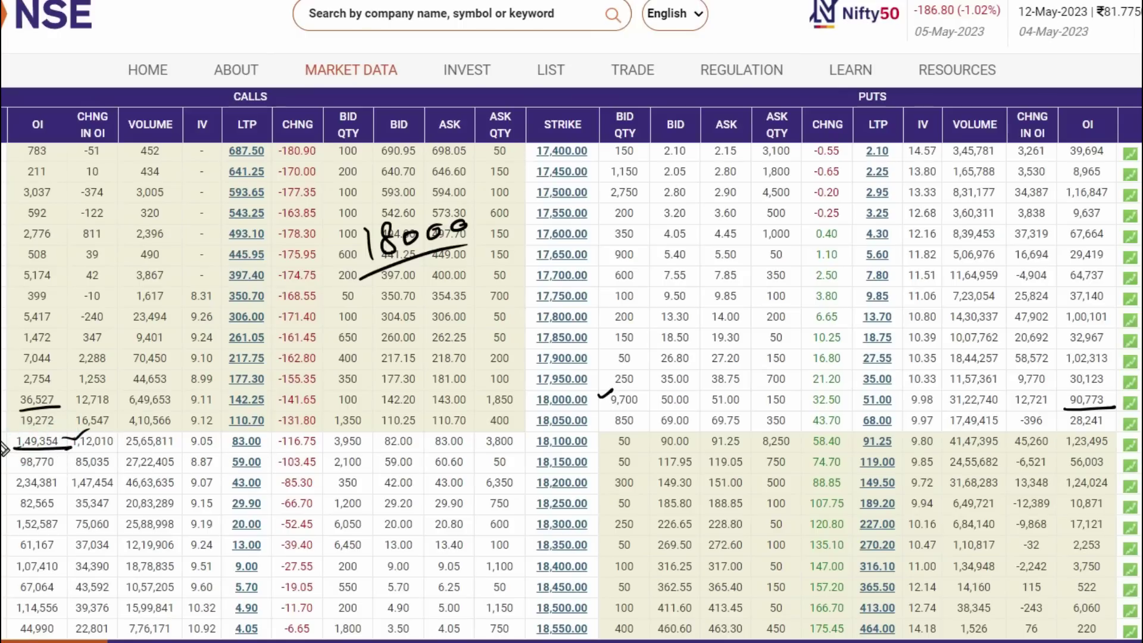
left_click_drag(1064, 454, 1118, 448)
left_click_drag(593, 482, 621, 474)
left_click_drag(55, 492, 12, 491)
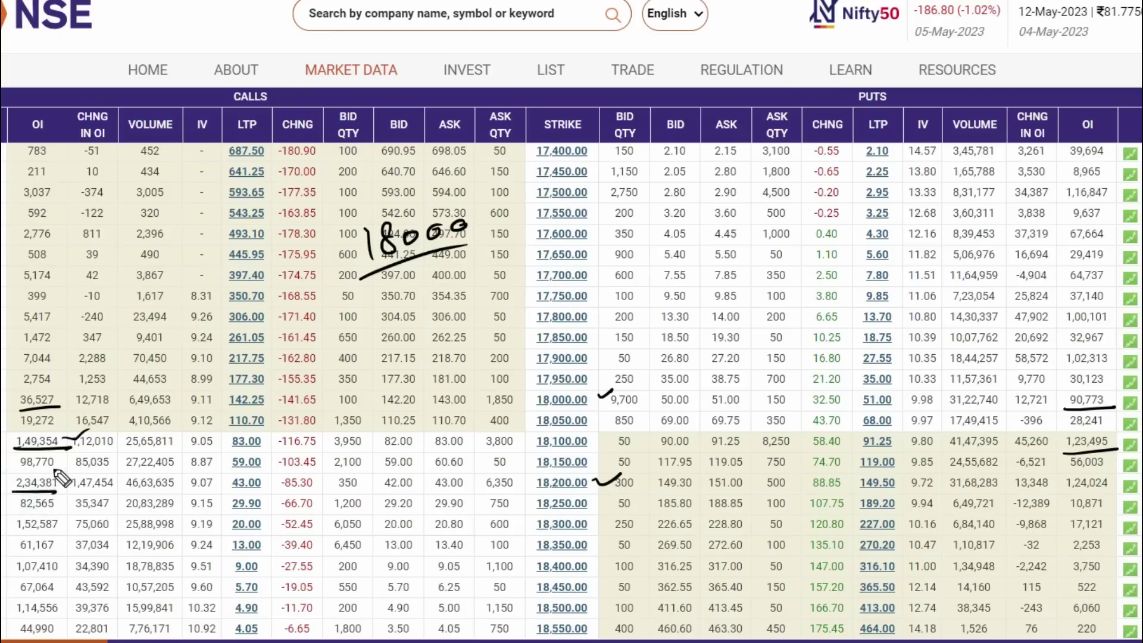
left_click_drag(1065, 495, 1122, 489)
Step: Write 18200 over the puts columns and draw a rising line linking 18000 to it
left_click_drag(549, 228, 603, 220)
left_click_drag(657, 193, 660, 233)
mouse_move(695, 196)
left_mouse_down()
mouse_move(686, 200)
mouse_move(761, 198)
left_mouse_up()
left_click_drag(803, 187, 786, 203)
left_click_drag(396, 303, 872, 235)
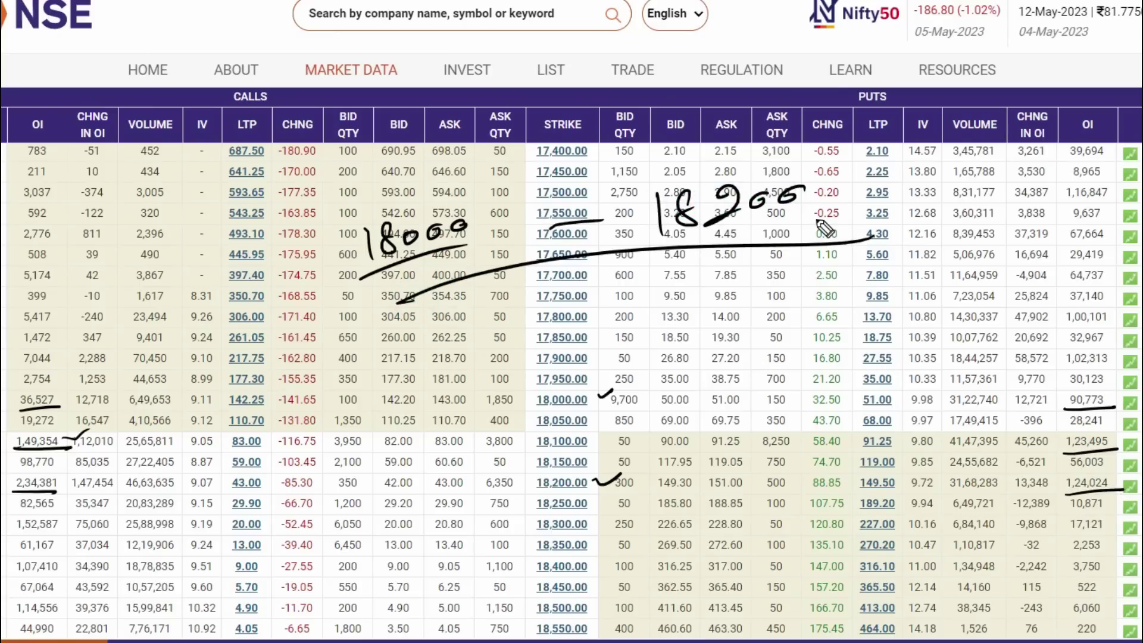
Step: Box the 18000–18200 range and write an underlined '1day.' over the puts columns
left_click_drag(330, 209, 346, 308)
mouse_move(304, 213)
left_mouse_down()
mouse_move(863, 169)
mouse_move(878, 242)
left_mouse_up()
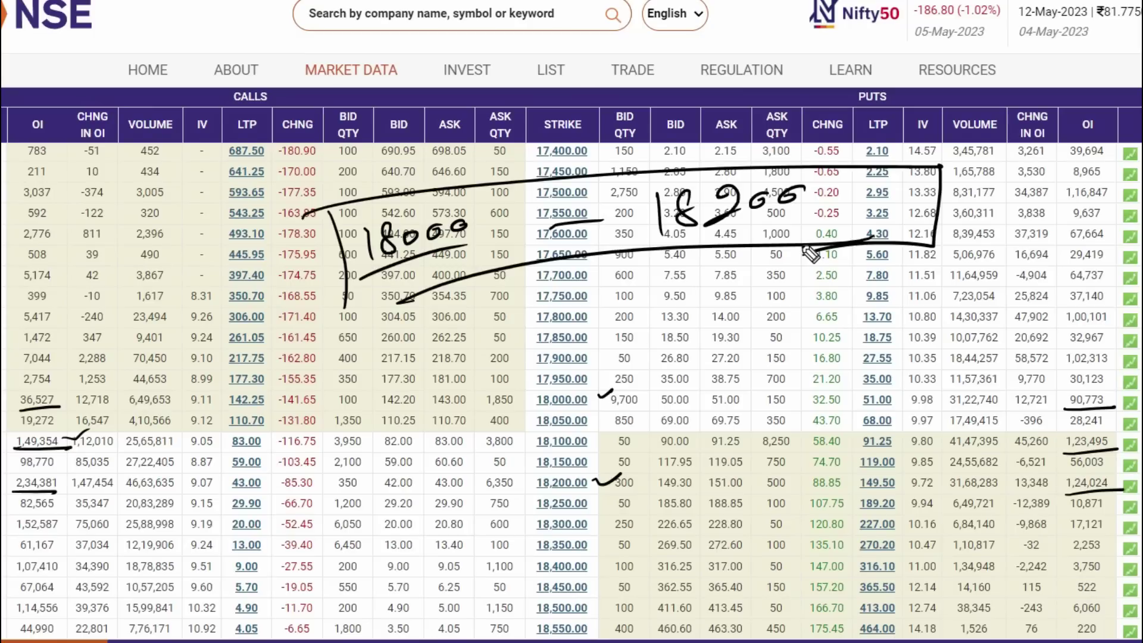
left_click_drag(767, 288, 770, 329)
mouse_move(801, 306)
left_mouse_down()
mouse_move(778, 313)
mouse_move(848, 308)
mouse_move(857, 342)
left_mouse_up()
left_click_drag(768, 353, 881, 332)
left_click(884, 308)
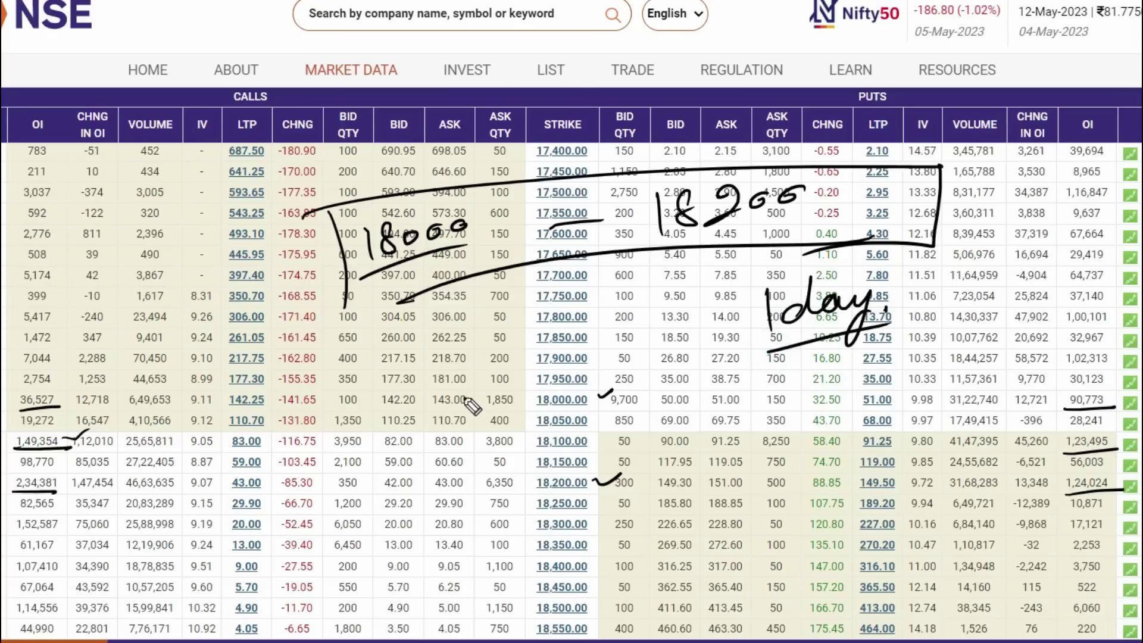
Step: Write '5min.' over the calls columns and circle it
mouse_move(384, 335)
left_mouse_down()
mouse_move(358, 384)
mouse_move(435, 344)
mouse_move(476, 351)
mouse_move(344, 408)
left_mouse_up()
left_click(437, 321)
left_click(483, 345)
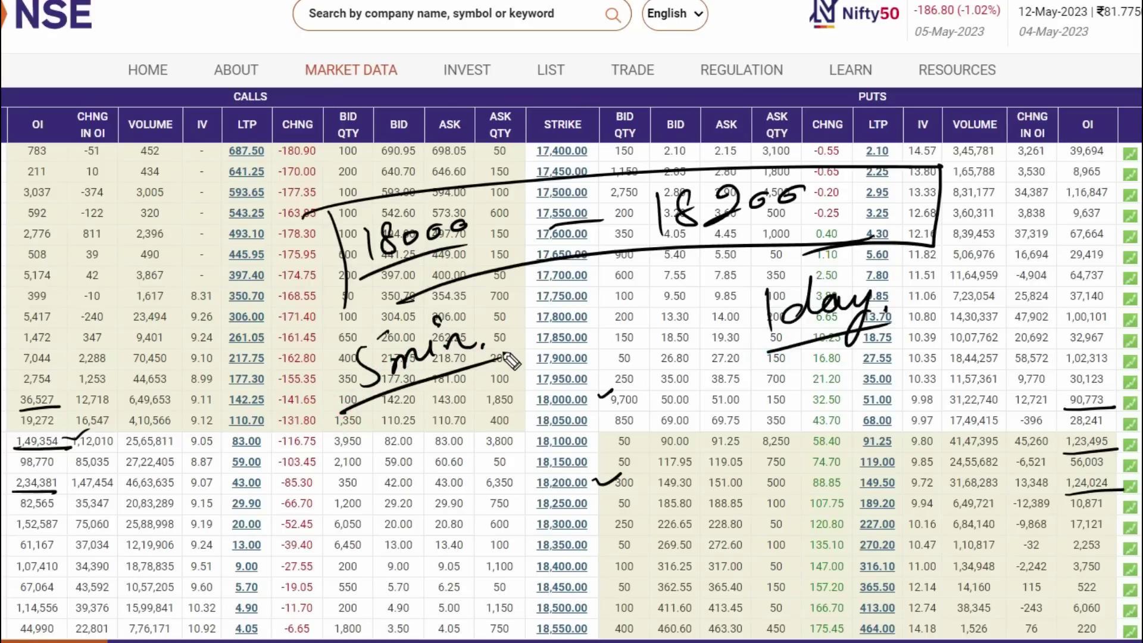
mouse_move(476, 265)
left_mouse_down()
mouse_move(286, 411)
mouse_move(512, 310)
left_mouse_up()
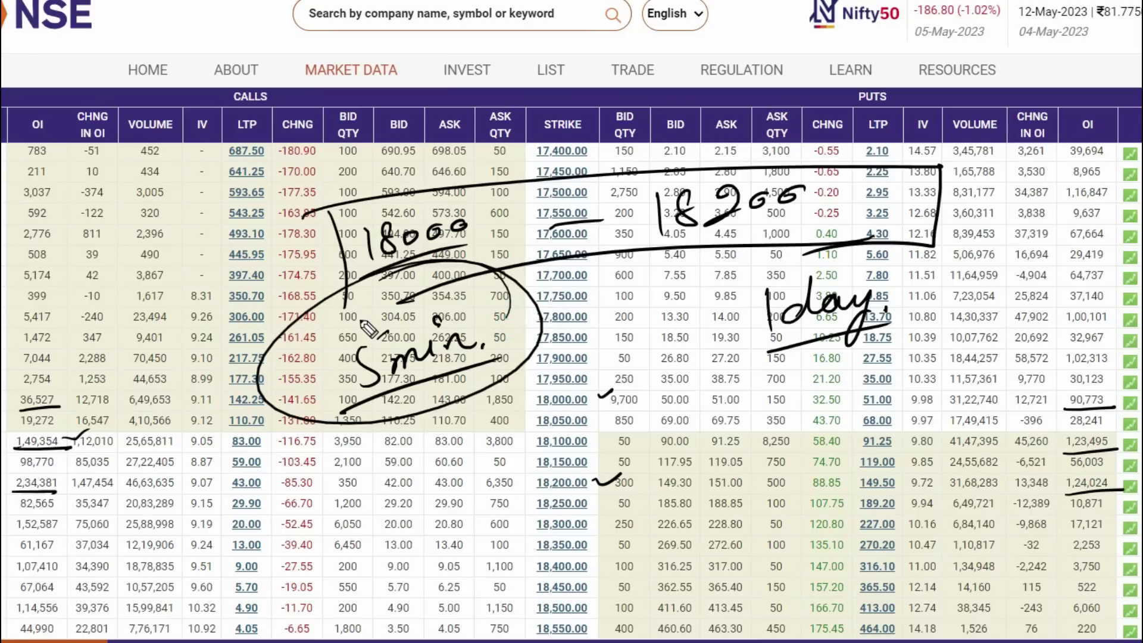